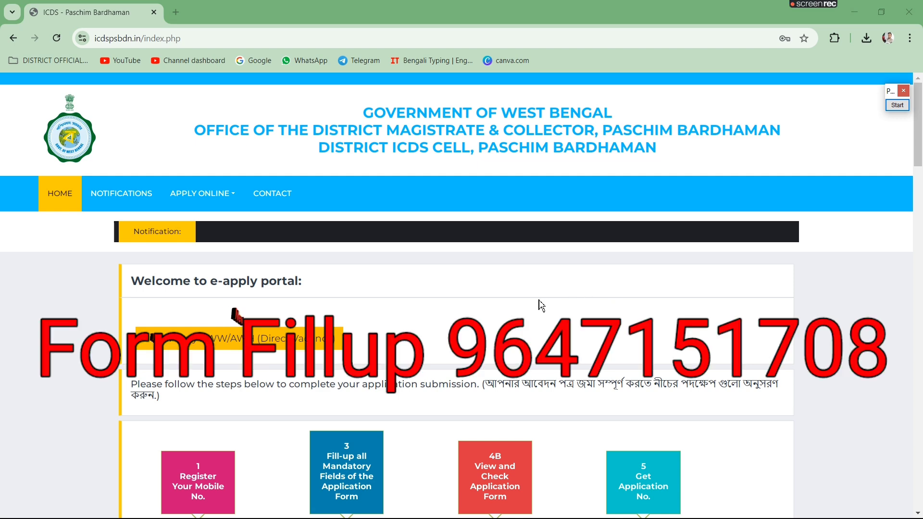
scroll(541, 305, "down", 3)
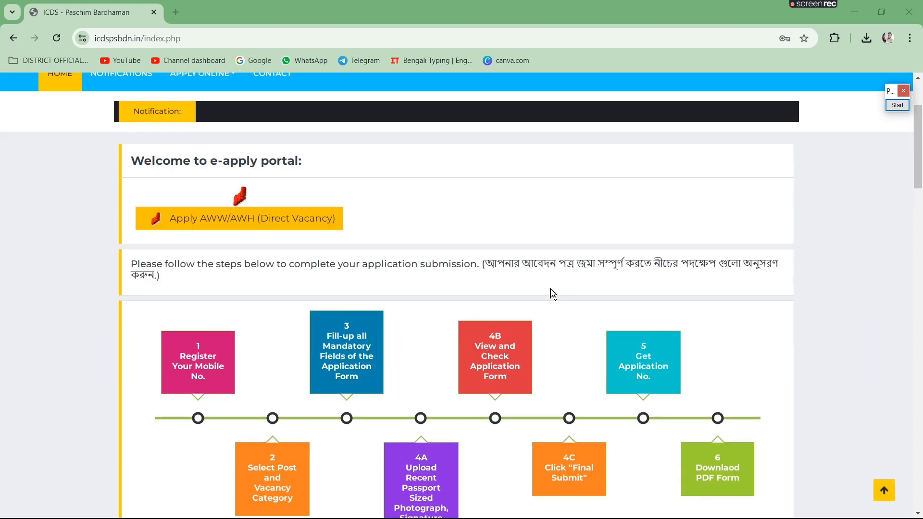
scroll(552, 290, "up", 3)
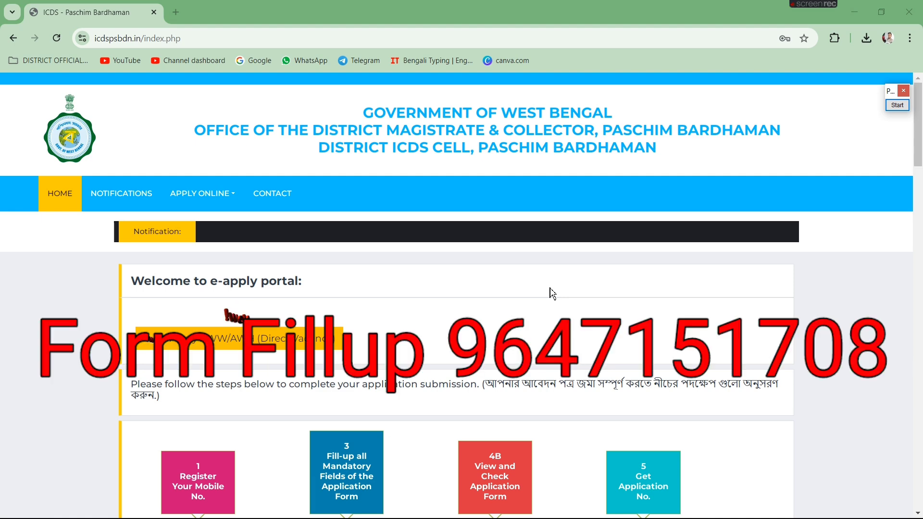
scroll(552, 293, "down", 1)
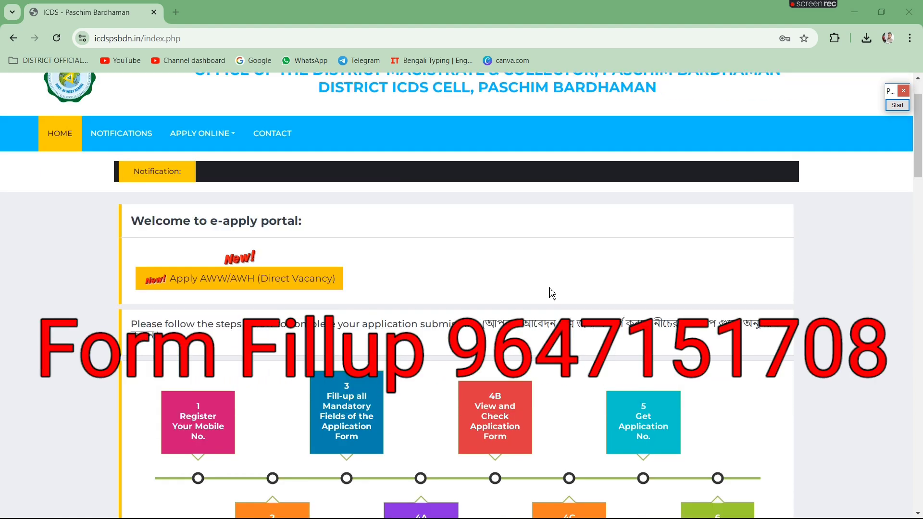
scroll(552, 293, "up", 1)
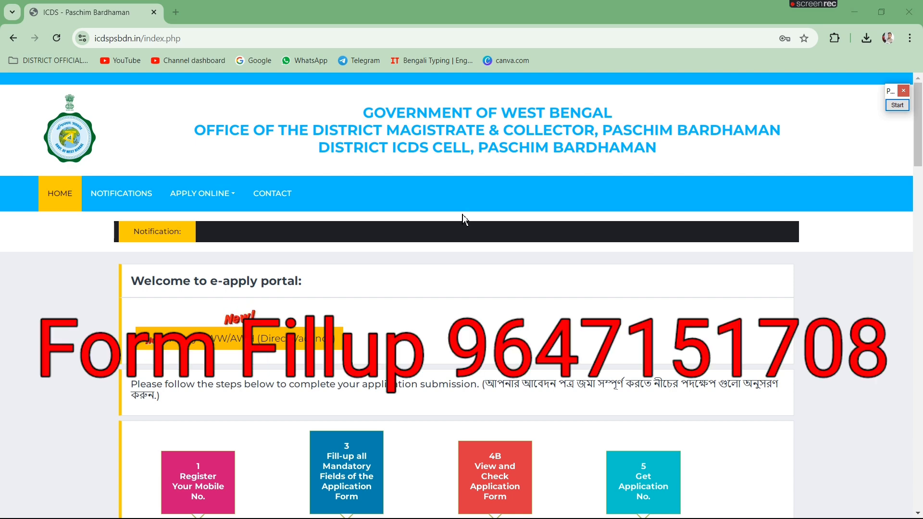
scroll(466, 216, "down", 2)
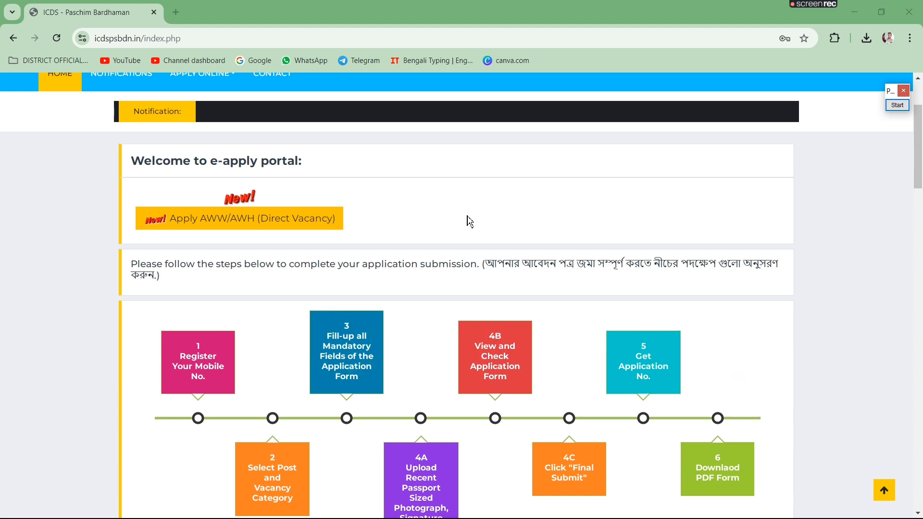
scroll(470, 221, "up", 2)
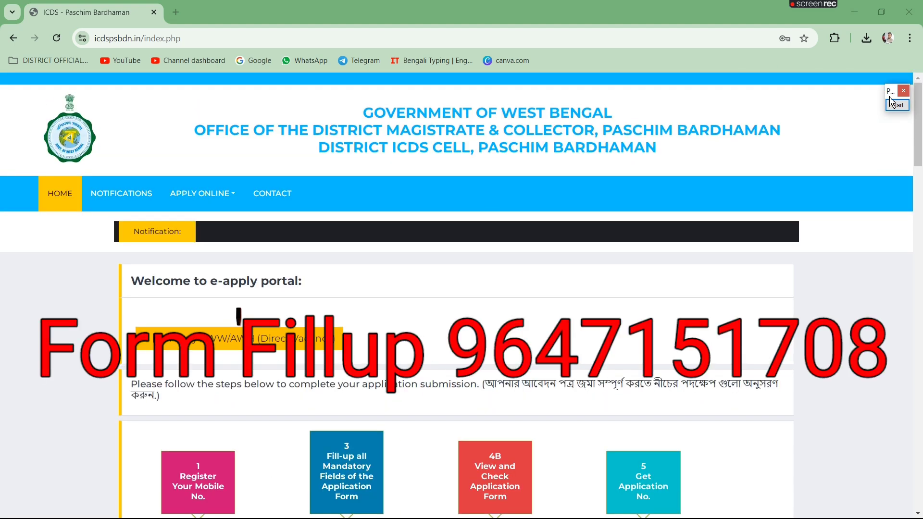
Step: Outline the portal's web address with a red rectangle using the screen annotation tool, and end the annotation
left_click(892, 104)
mouse_move(85, 27)
left_mouse_down()
mouse_move(136, 48)
mouse_move(184, 48)
left_mouse_up()
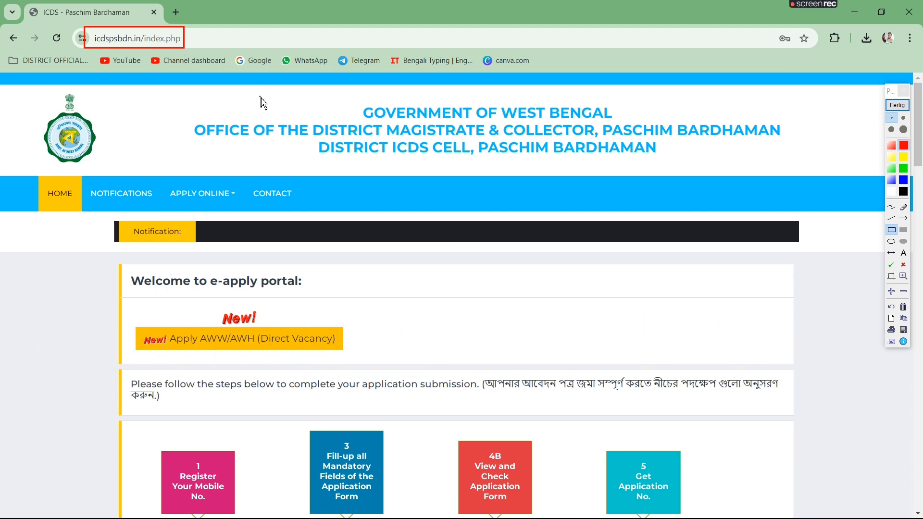
left_click(897, 105)
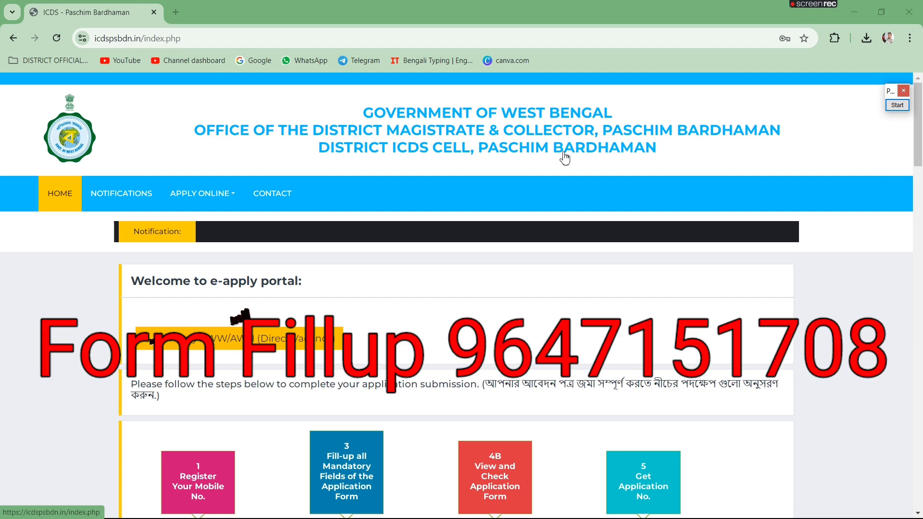
Step: Outline each of the eight application-process boxes, from "Register Your Mobile No." to "Downlaod PDF Form", with red rectangles and end the annotation
scroll(563, 154, "down", 1)
scroll(563, 153, "up", 1)
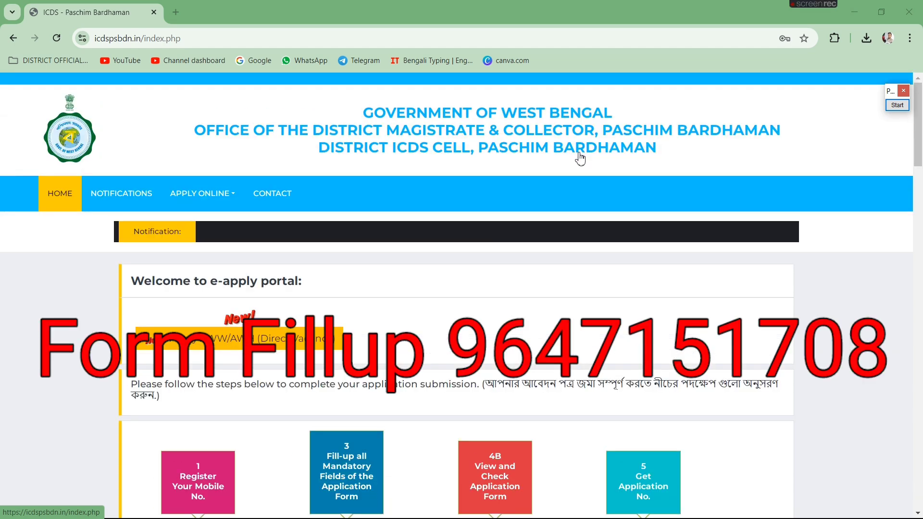
scroll(647, 220, "down", 2)
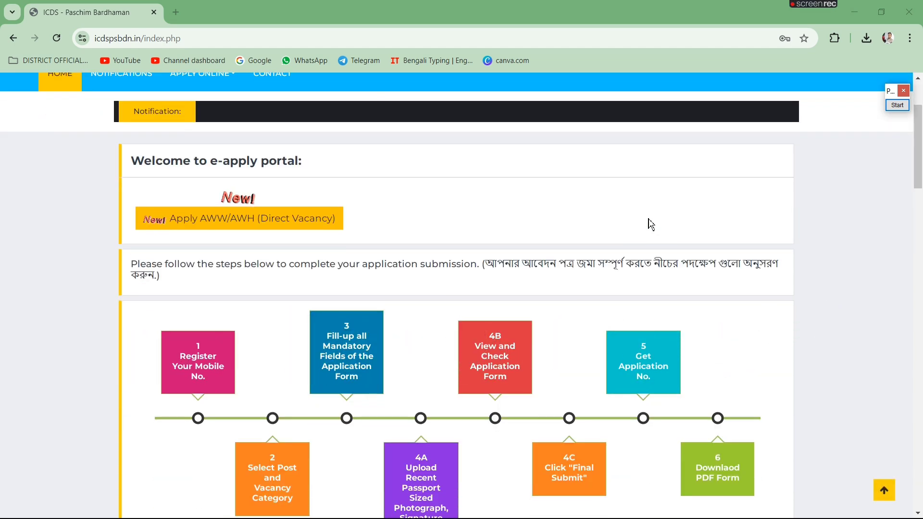
scroll(650, 224, "down", 1)
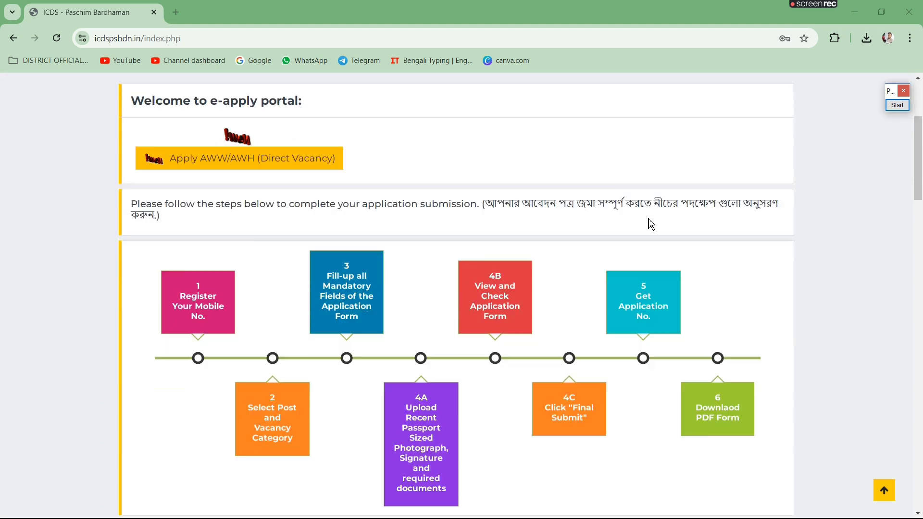
left_click(899, 106)
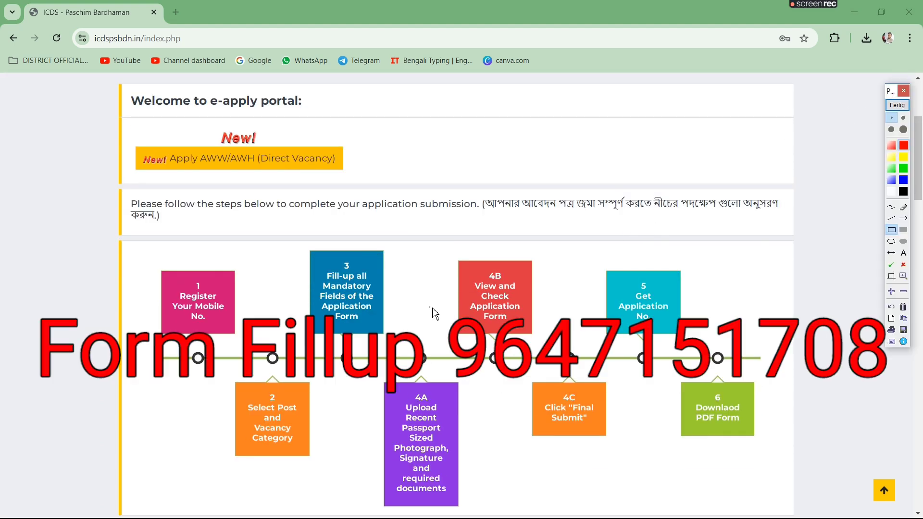
left_click_drag(147, 263, 249, 339)
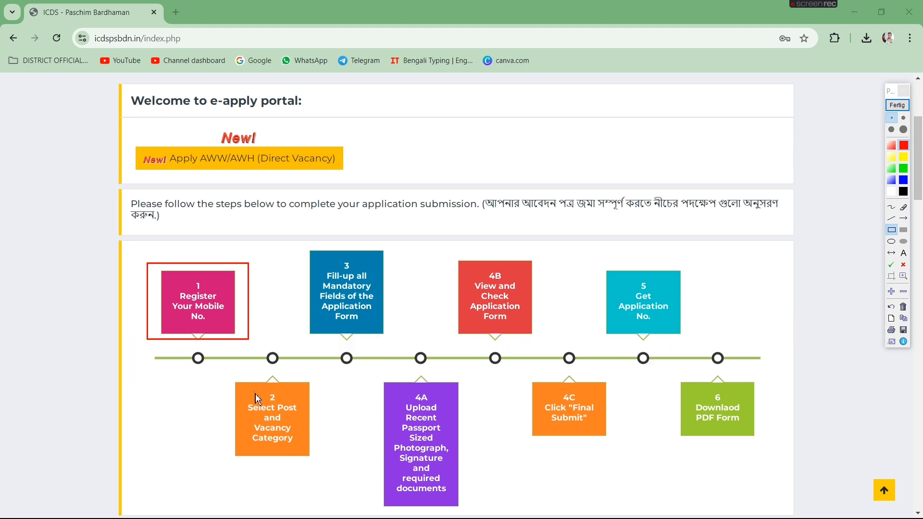
left_click_drag(232, 378, 326, 470)
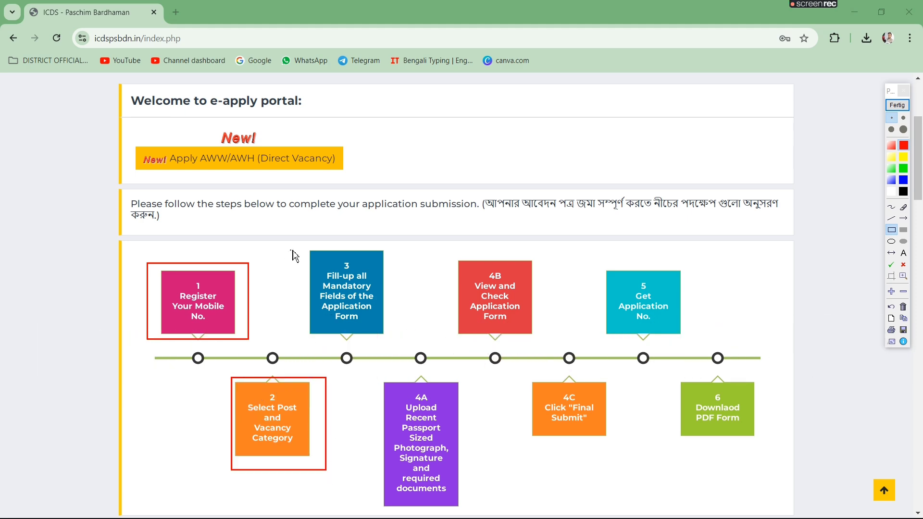
left_click_drag(294, 244, 393, 339)
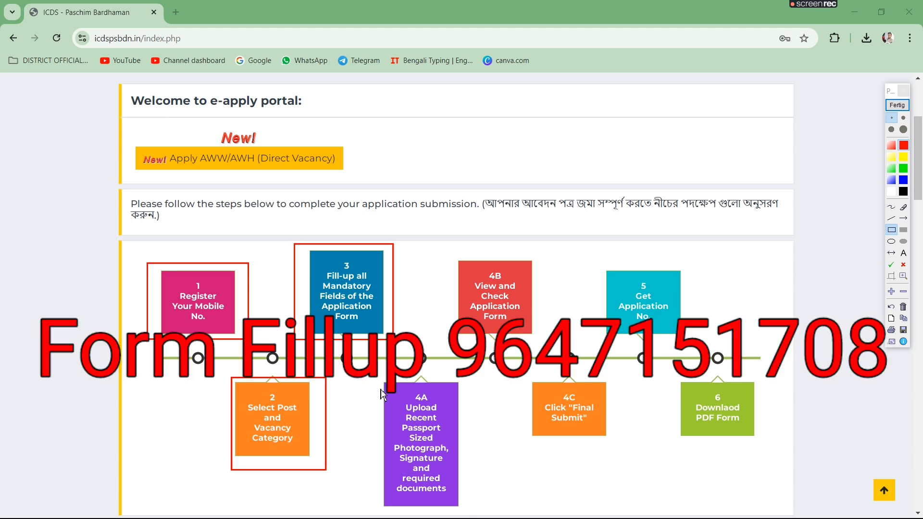
left_click_drag(377, 374, 465, 508)
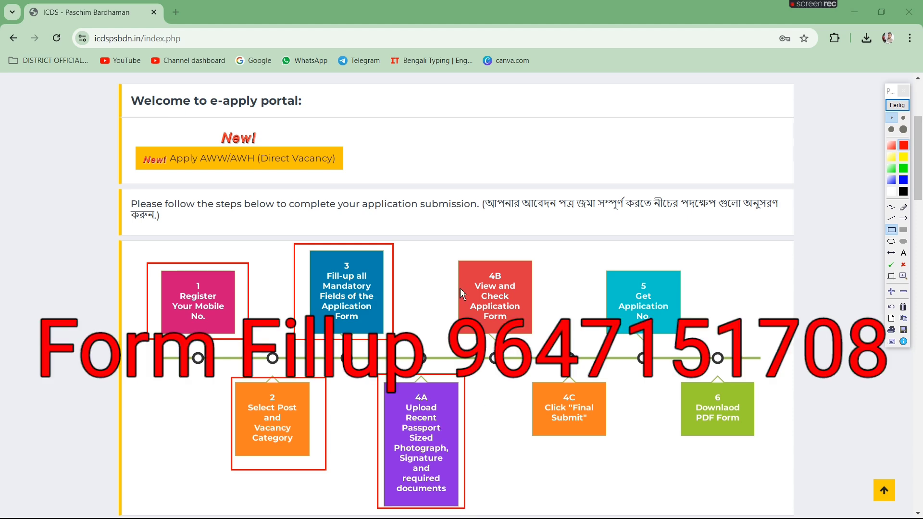
left_click_drag(447, 261, 553, 340)
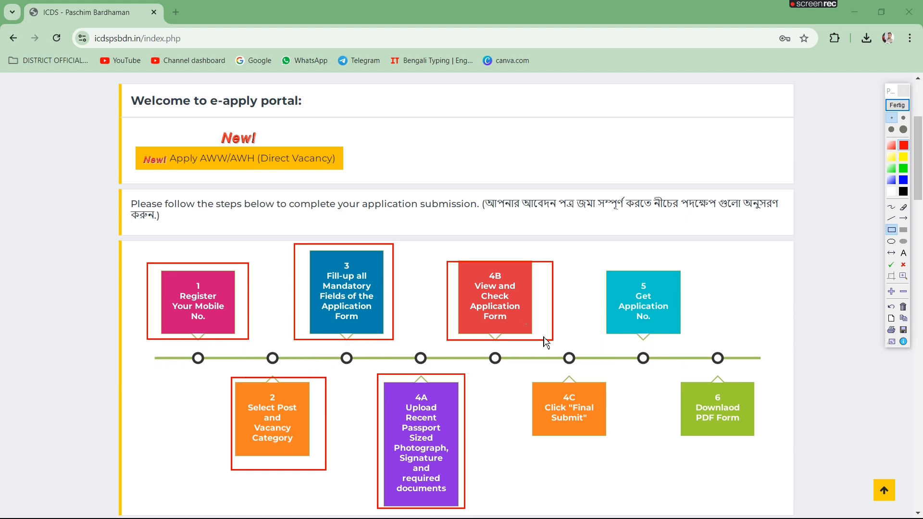
mouse_move(523, 368)
left_mouse_down()
mouse_move(625, 456)
mouse_move(628, 449)
left_mouse_up()
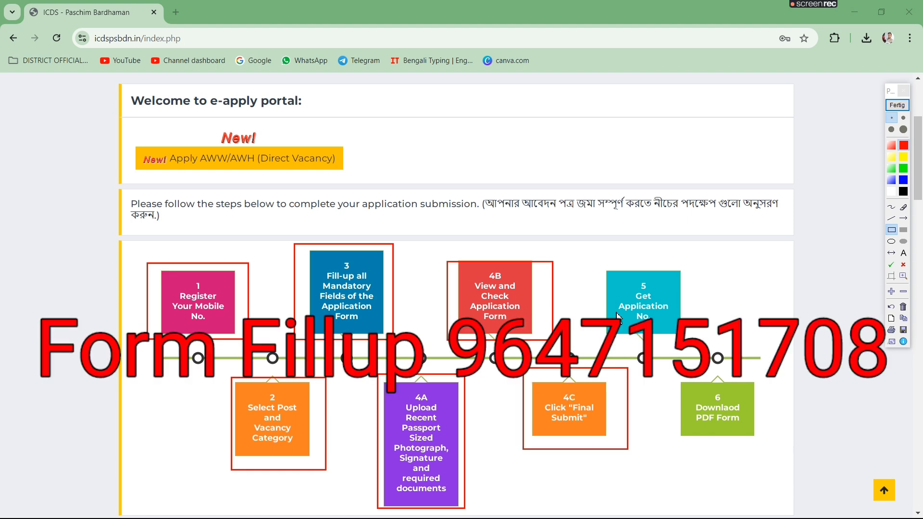
left_click_drag(607, 276, 689, 345)
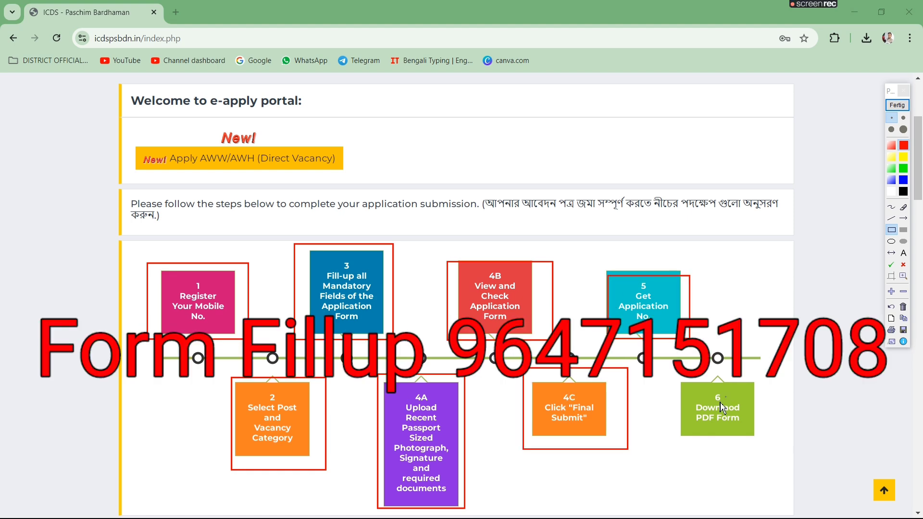
left_click_drag(682, 382, 758, 437)
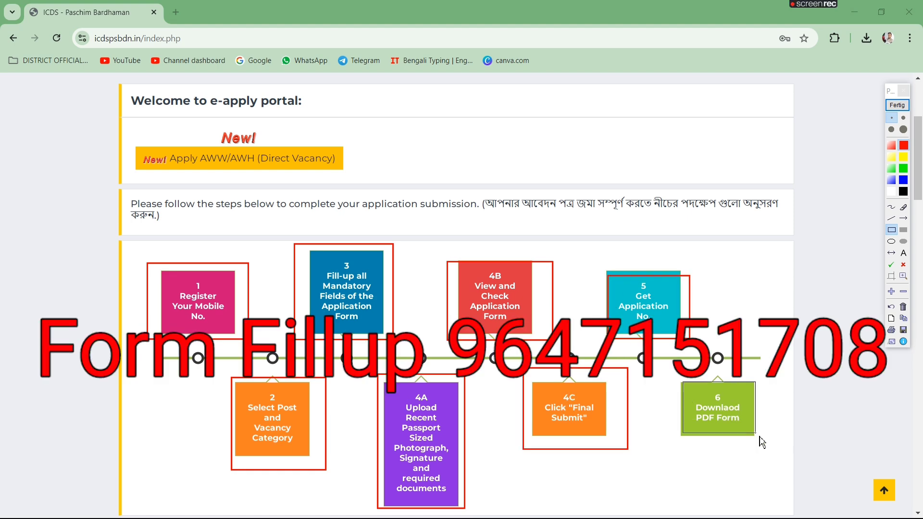
left_click(898, 107)
Step: Outline the Apply AWW/AWH (Direct Vacancy) link and the Apply Online entry on the home page in red, and end the annotation
scroll(656, 361, "up", 4)
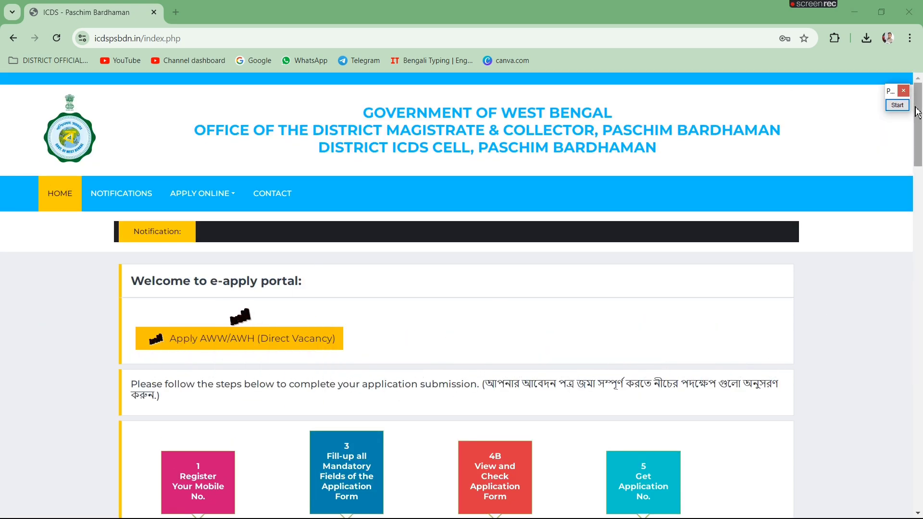
left_click(897, 105)
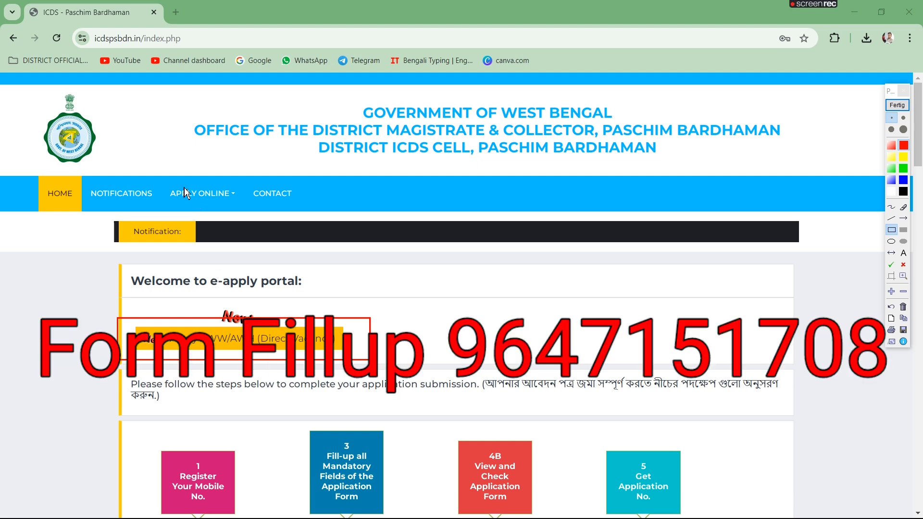
left_click_drag(159, 175, 228, 210)
left_click(897, 104)
Step: Open the registration page for Apply AWW/AWH (Direct Vacancy)
left_click(202, 194)
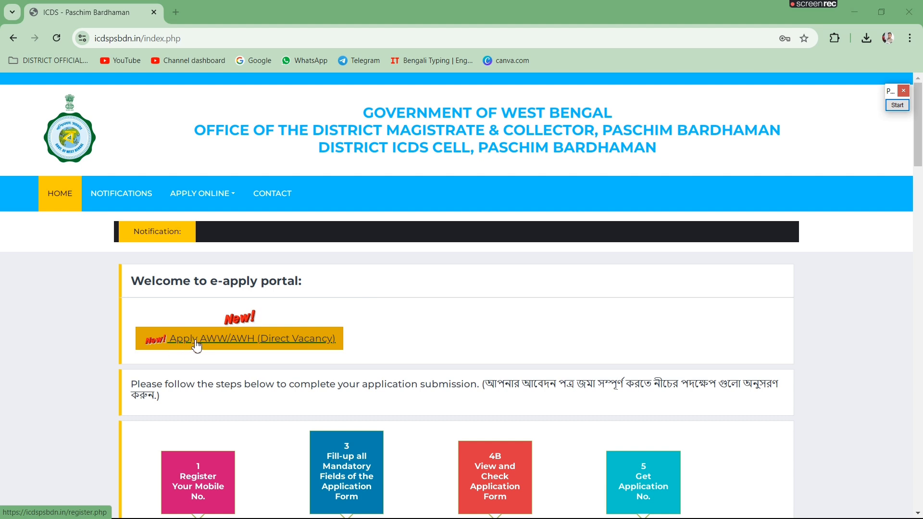
left_click(258, 343)
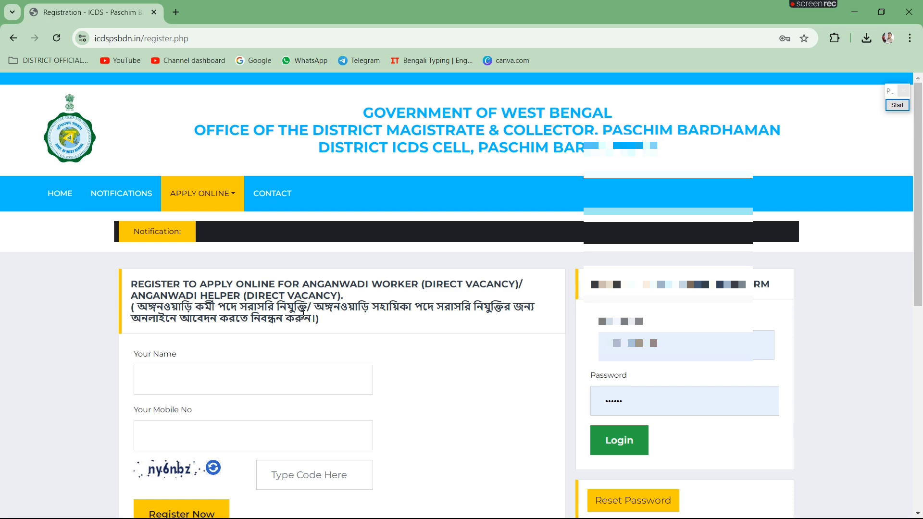
Step: Outline the registration form's name and mobile number fields, captcha image, code field and Register Now button with red rectangles
scroll(303, 314, "down", 1)
left_click(899, 107)
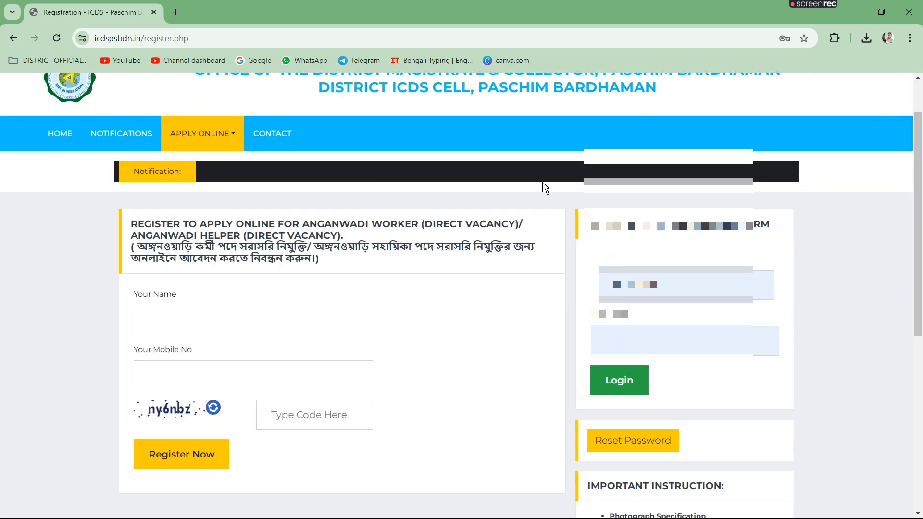
left_click_drag(127, 291, 382, 340)
mouse_move(132, 348)
left_mouse_down()
mouse_move(278, 401)
mouse_move(357, 406)
mouse_move(387, 396)
left_mouse_up()
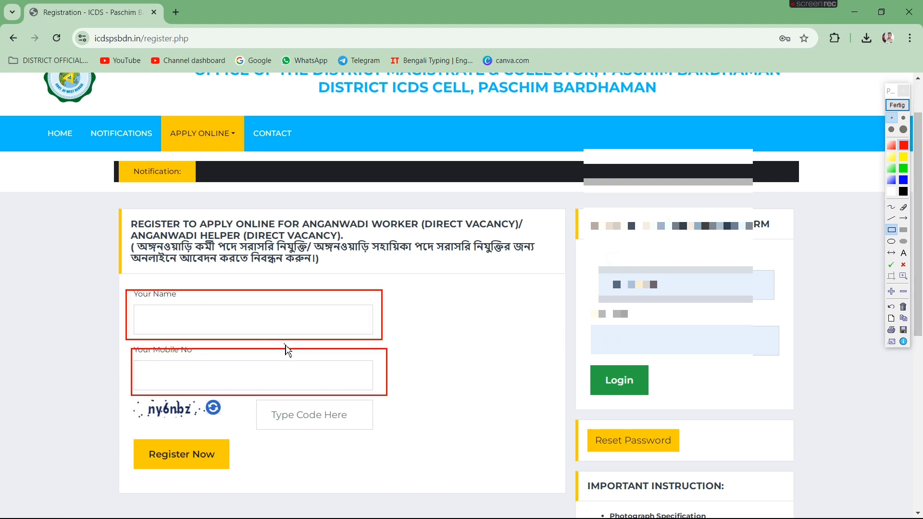
mouse_move(139, 308)
left_mouse_down()
mouse_move(231, 328)
mouse_move(348, 326)
left_mouse_up()
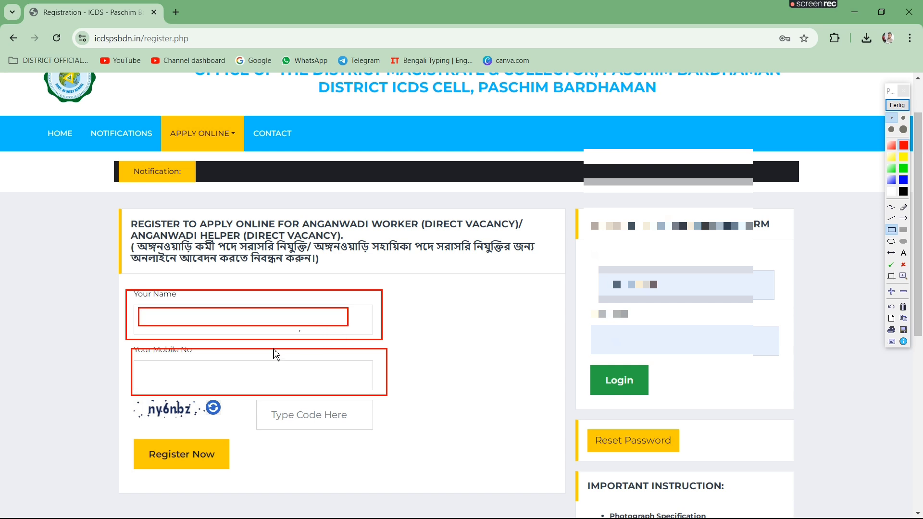
left_click_drag(141, 366, 362, 382)
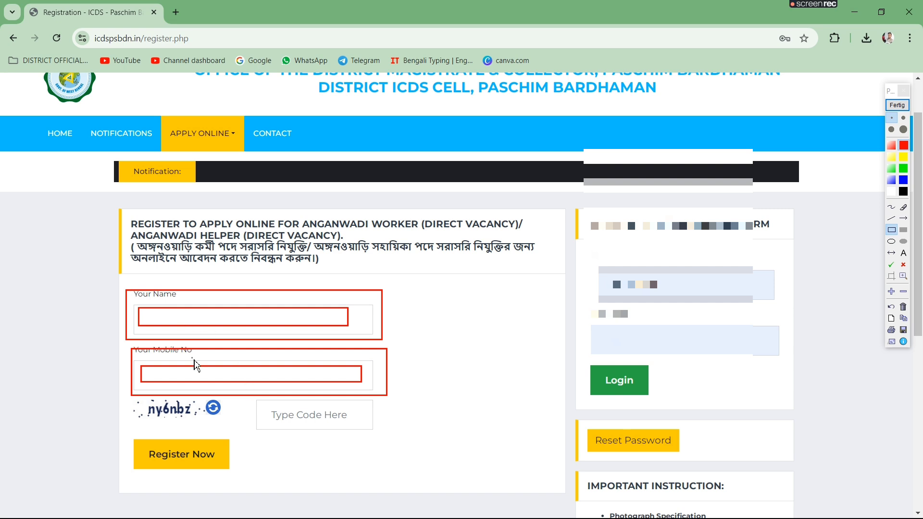
mouse_move(137, 400)
left_mouse_down()
mouse_move(218, 424)
mouse_move(365, 422)
left_mouse_up()
left_click_drag(125, 434, 238, 473)
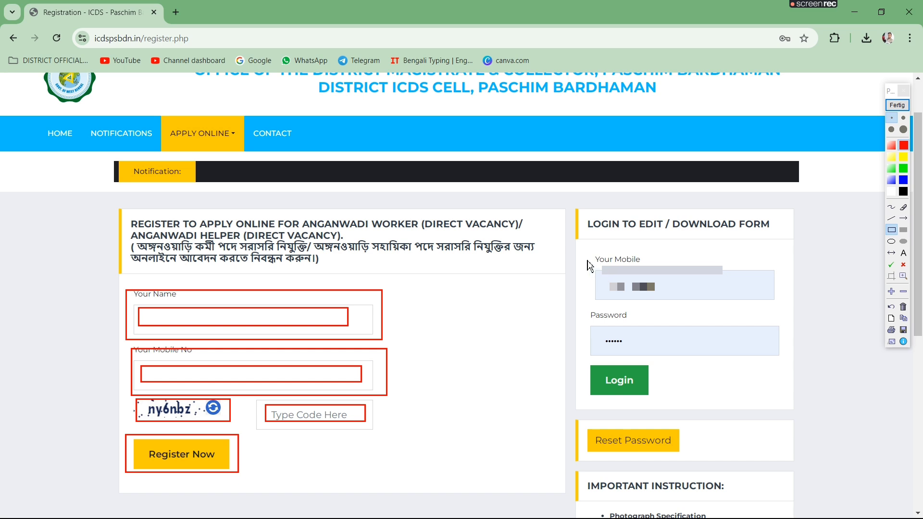
Step: Outline the mobile field, password field and Login button of the login form in red, and end the annotation
mouse_move(603, 272)
left_mouse_down()
mouse_move(692, 300)
mouse_move(795, 305)
left_mouse_up()
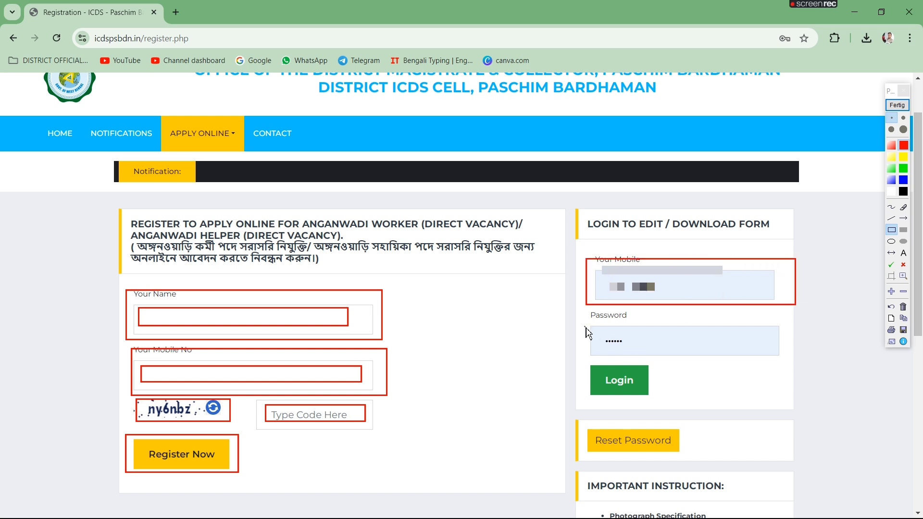
left_click_drag(584, 326, 787, 353)
mouse_move(577, 359)
left_mouse_down()
mouse_move(690, 412)
mouse_move(688, 402)
left_mouse_up()
left_click(897, 104)
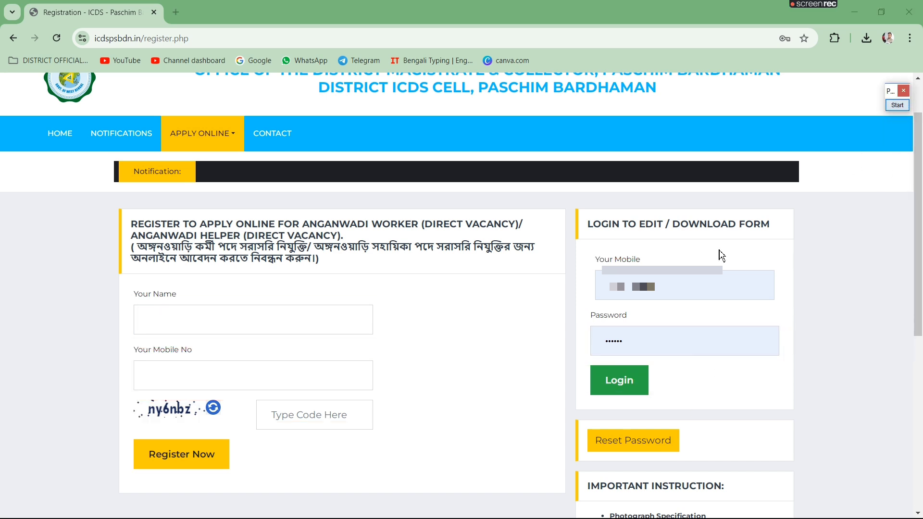
Step: Log in with the prefilled mobile number and password and look over the applicant dashboard
left_click(619, 382)
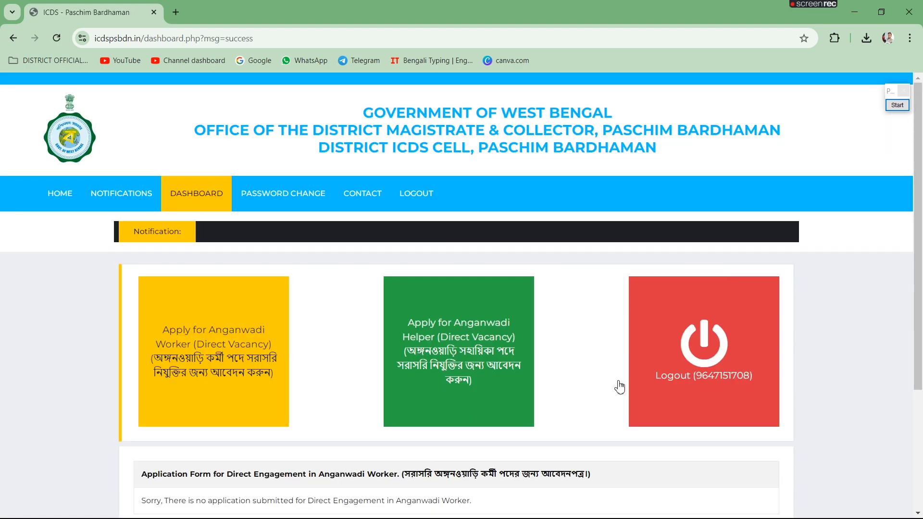
scroll(620, 387, "down", 2)
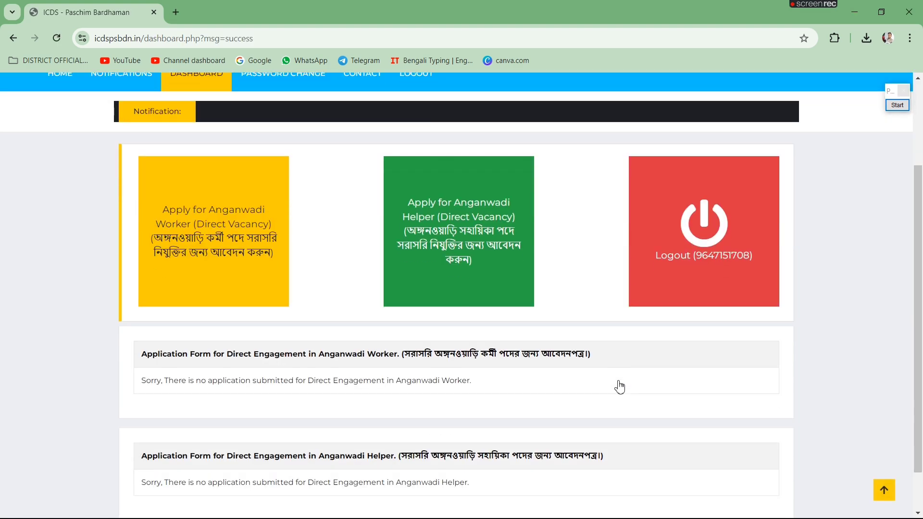
scroll(618, 385, "up", 2)
Step: Outline the Apply for Anganwadi Worker and Apply for Anganwadi Helper tiles with red rectangles, and end the annotation
left_click(897, 105)
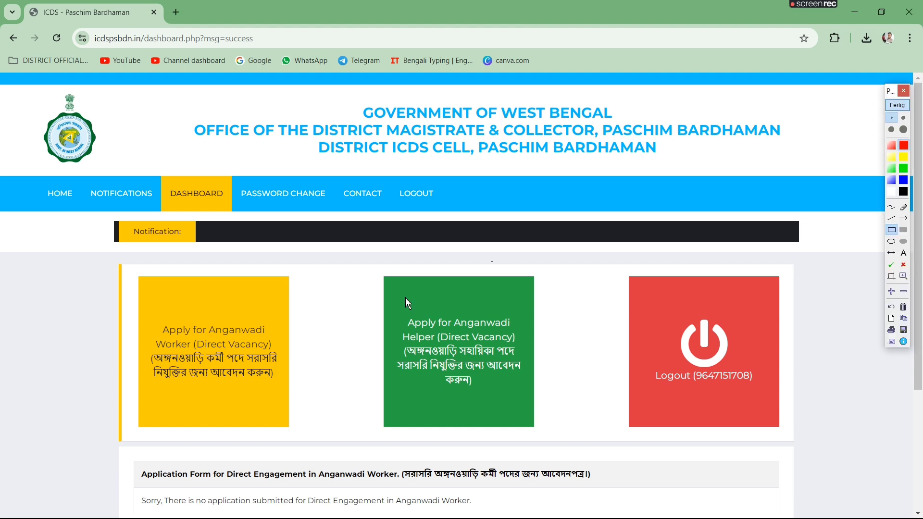
mouse_move(138, 295)
left_mouse_down()
mouse_move(280, 384)
mouse_move(296, 412)
left_mouse_up()
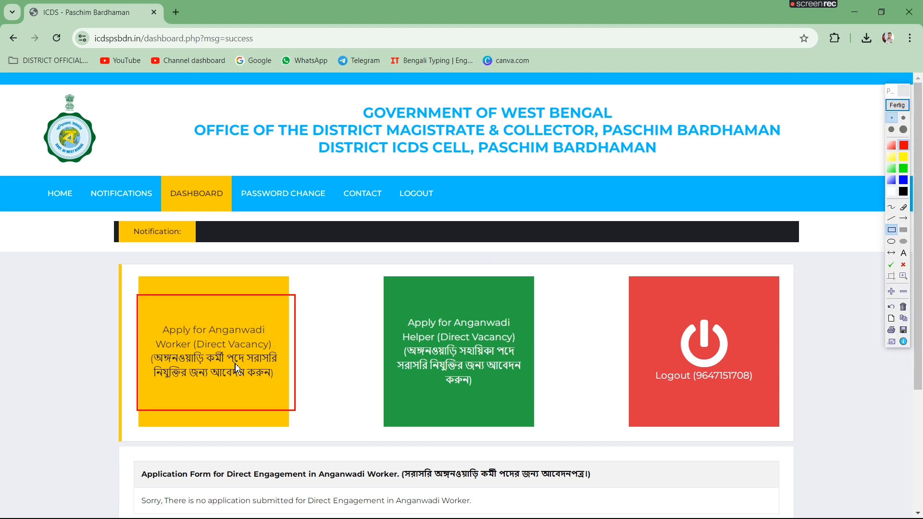
mouse_move(416, 324)
left_mouse_down()
mouse_move(526, 389)
mouse_move(560, 422)
mouse_move(557, 413)
left_mouse_up()
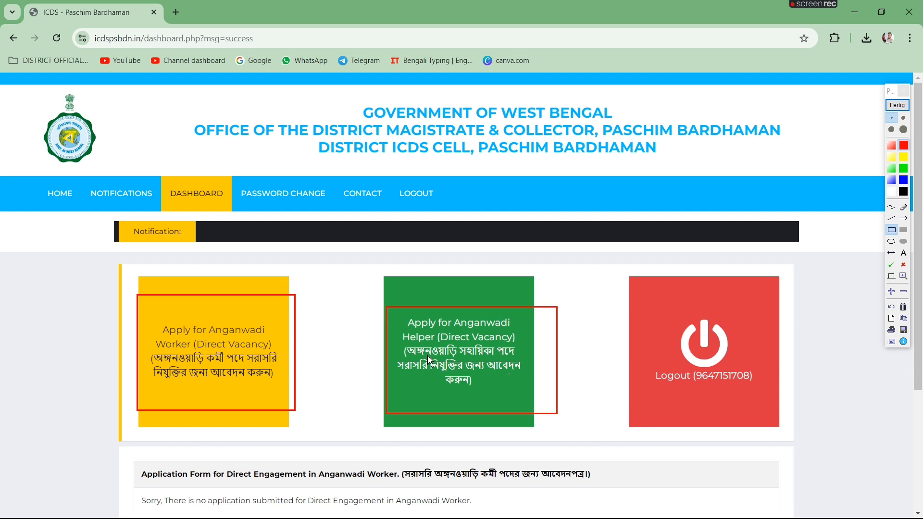
left_click(897, 105)
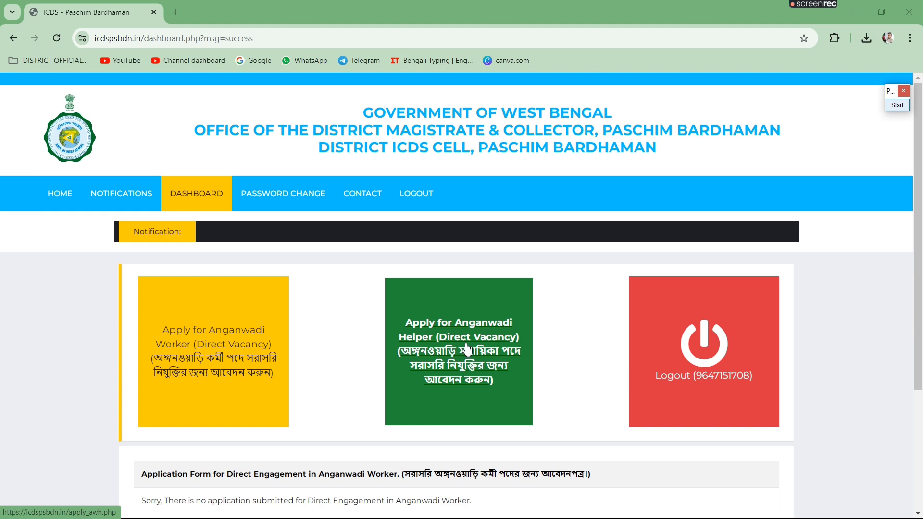
Step: Open the Anganwadi Helper application page, outline the ICDS Project Name field in red and end the annotation
left_click(487, 359)
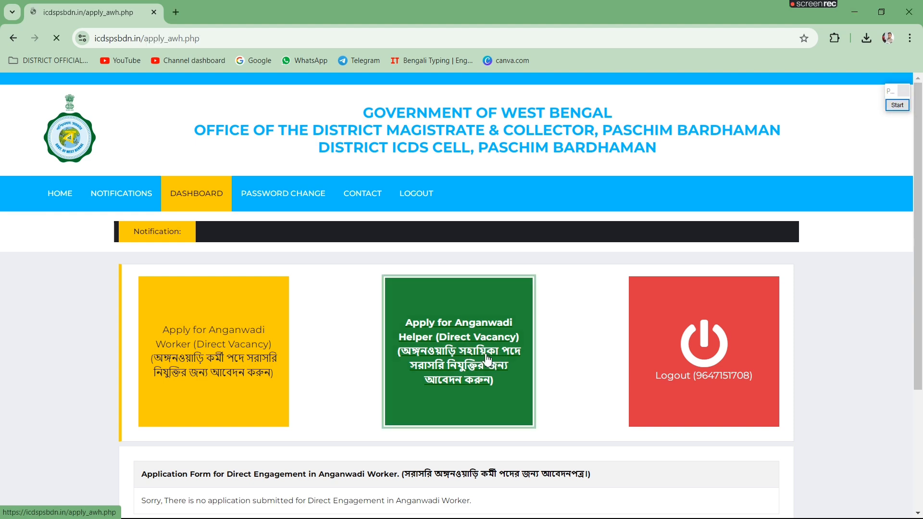
scroll(487, 359, "down", 3)
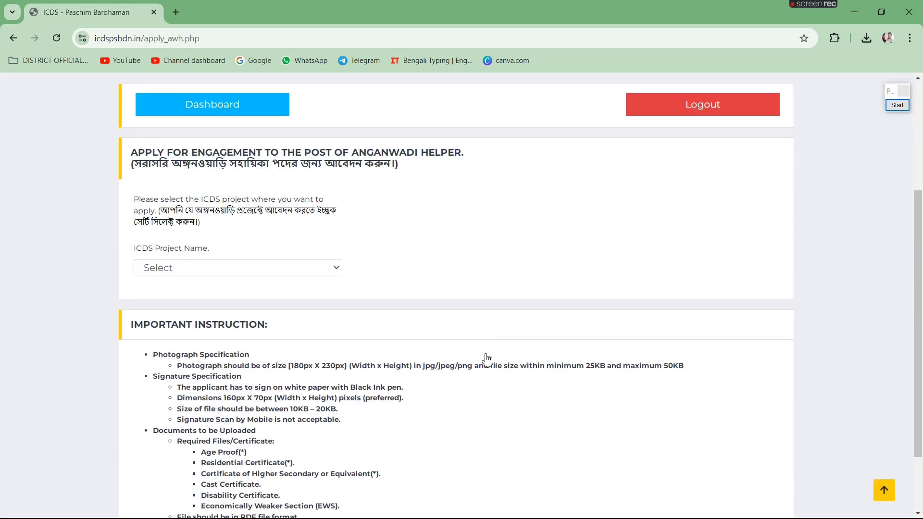
left_click(901, 104)
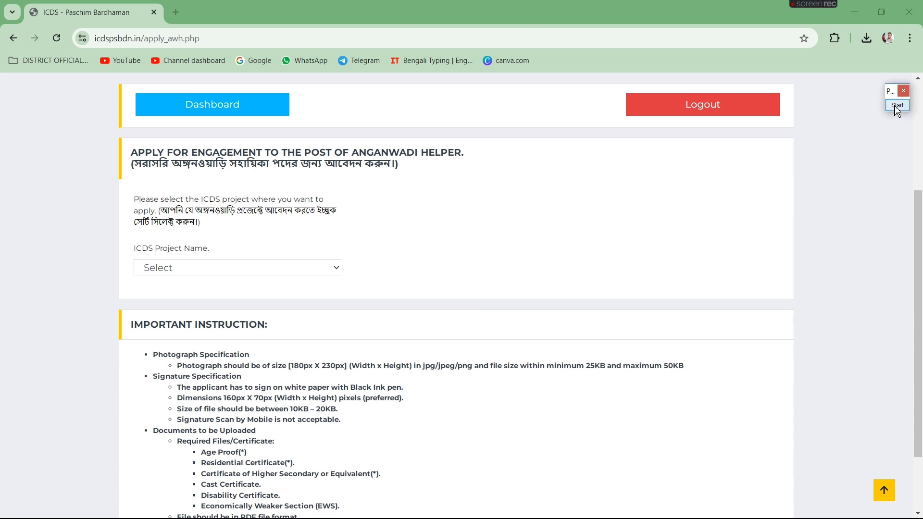
mouse_move(125, 246)
left_mouse_down()
mouse_move(243, 284)
mouse_move(364, 284)
left_mouse_up()
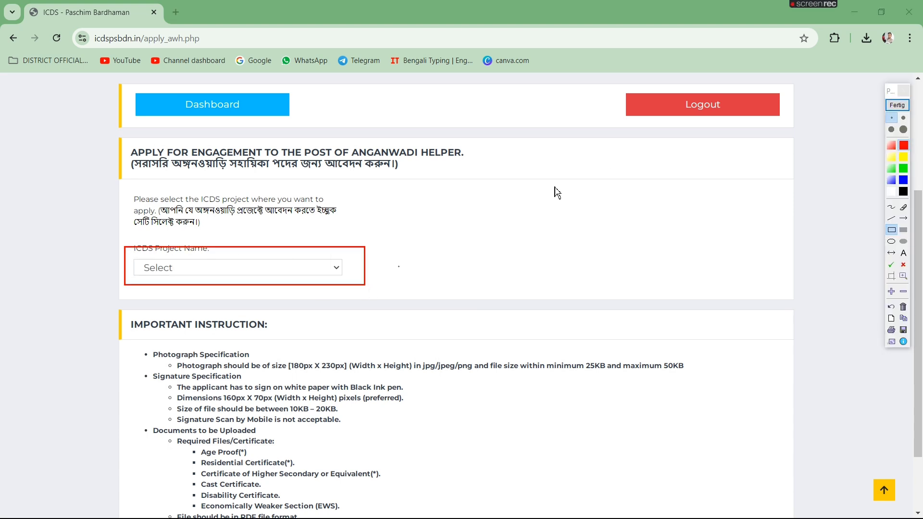
left_click(897, 105)
Step: Choose ANDAL ICDS PROJECT as the ICDS project and ANDAL as the GP/Ward
left_click(272, 268)
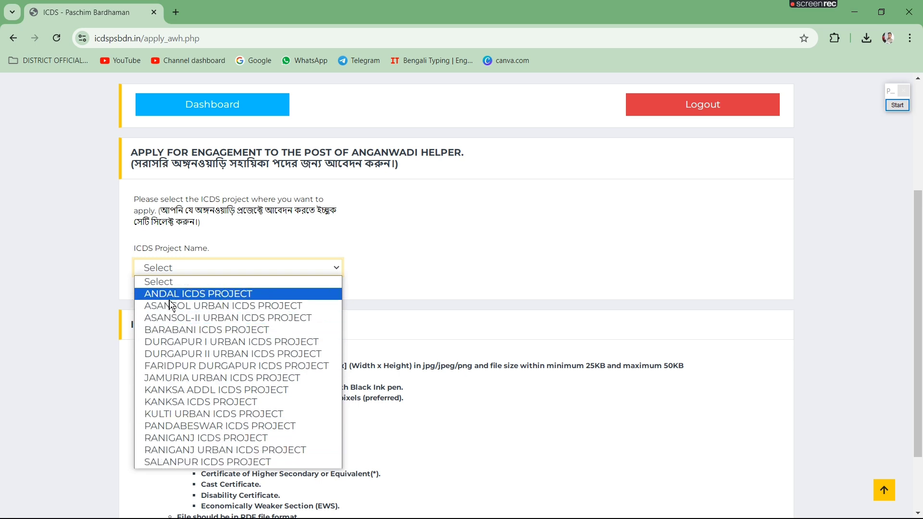
left_click(205, 294)
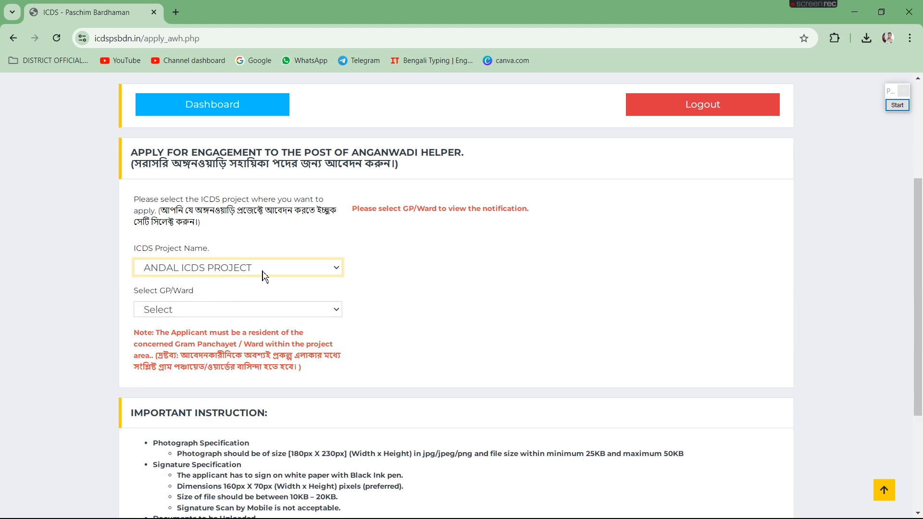
left_click(171, 310)
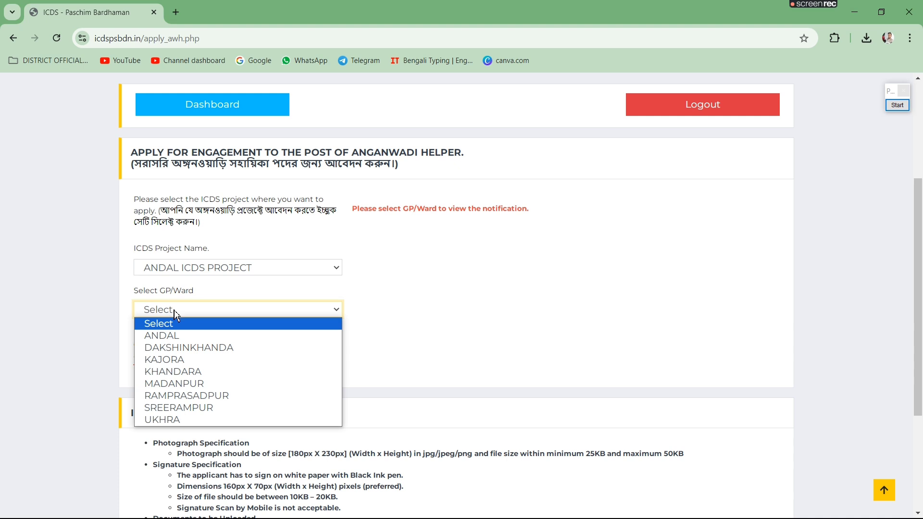
left_click(162, 337)
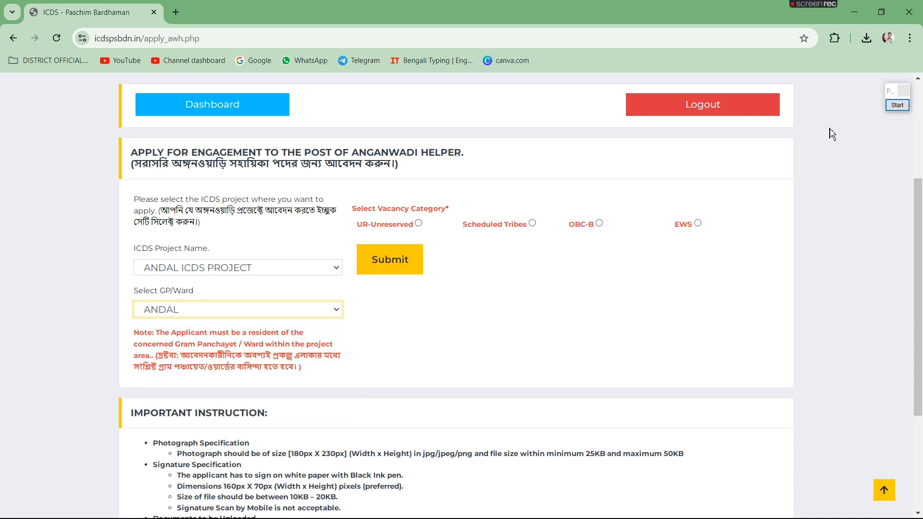
Step: Outline the UR-Unreserved, Scheduled Tribes, OBC-B and EWS vacancy categories and the chosen GP/Ward in red, and end the annotation
left_click(897, 105)
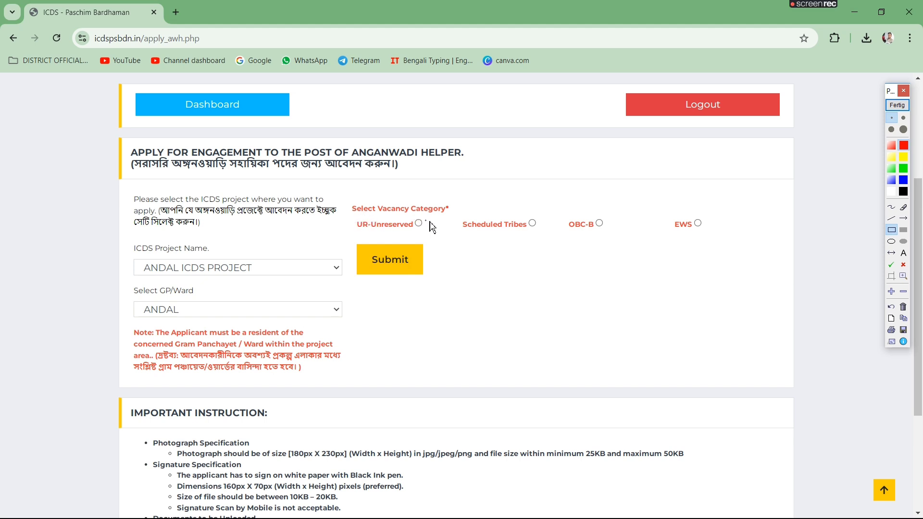
mouse_move(350, 219)
left_mouse_down()
mouse_move(422, 234)
mouse_move(502, 225)
mouse_move(609, 232)
left_mouse_up()
left_click_drag(668, 216, 718, 236)
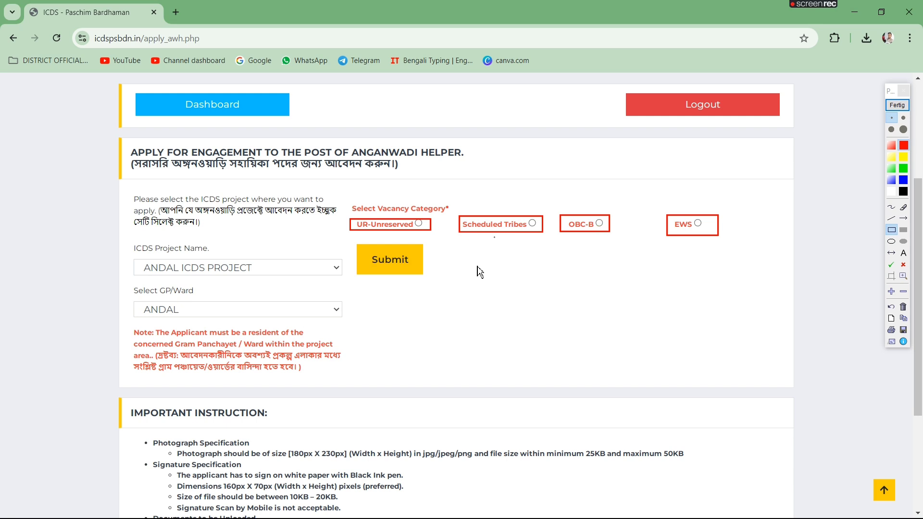
mouse_move(139, 302)
left_mouse_down()
mouse_move(150, 318)
mouse_move(194, 324)
left_mouse_up()
left_click(902, 111)
Step: Check which vacancy categories are offered for the DAKSHINKHANDA, KAJORA and KHANDARA wards
left_click(203, 311)
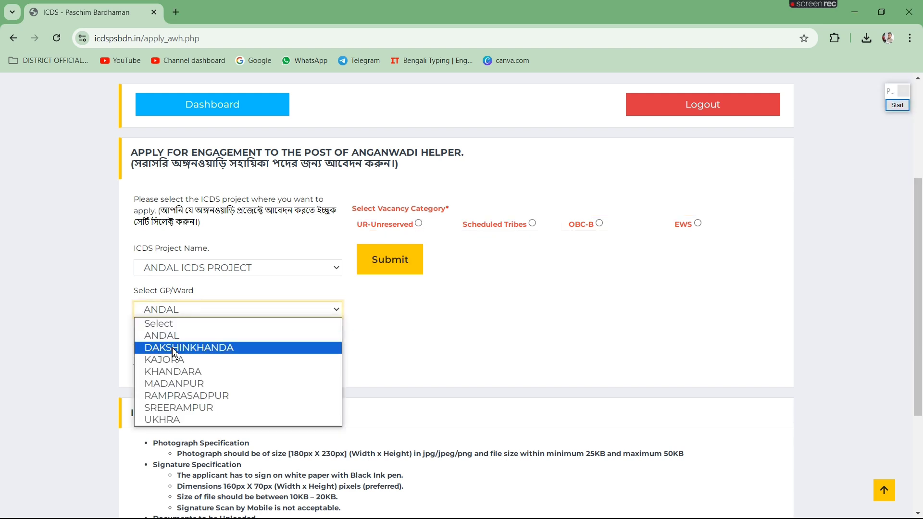
left_click(174, 348)
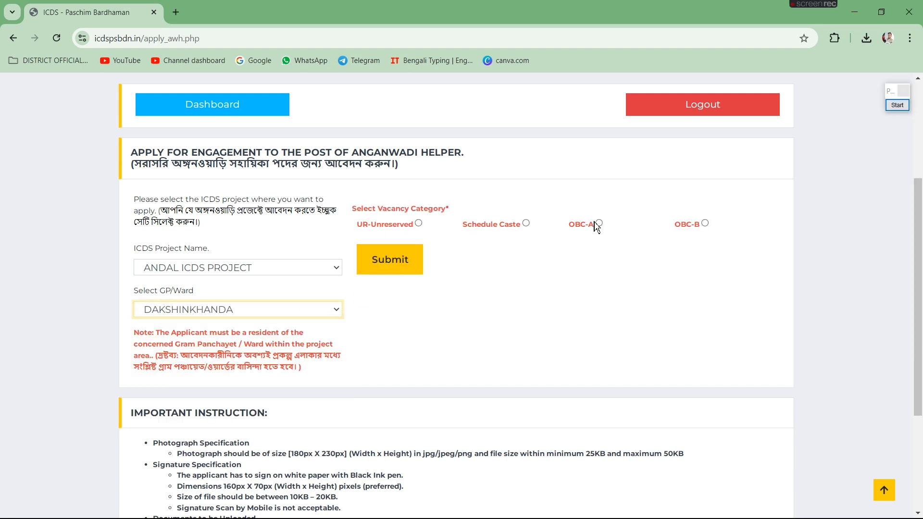
left_click(247, 314)
left_click(194, 366)
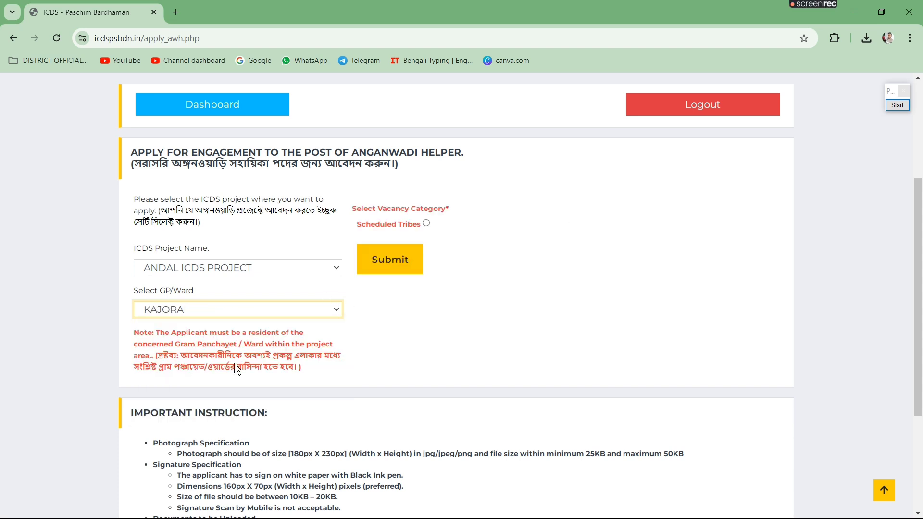
left_click(208, 312)
left_click(184, 375)
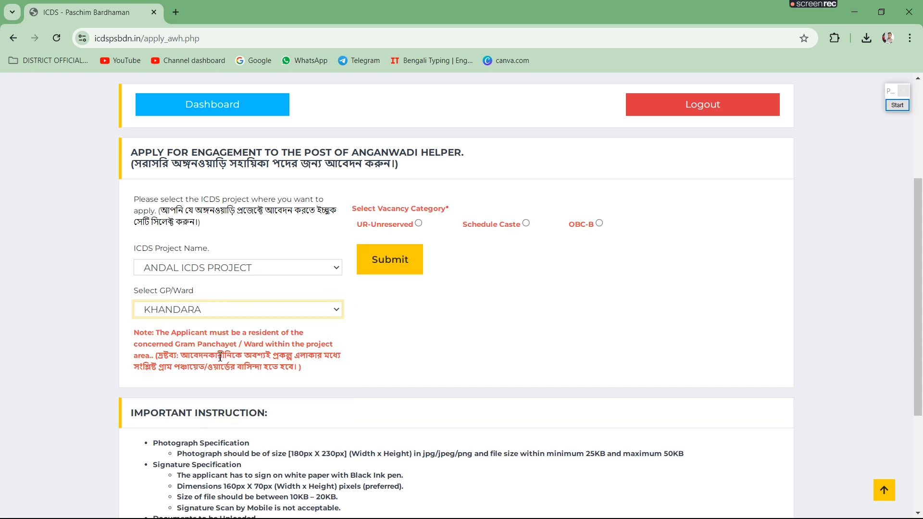
Step: Set the GP/Ward to ANDAL, select the UR-Unreserved vacancy category and submit the selection
left_click(243, 313)
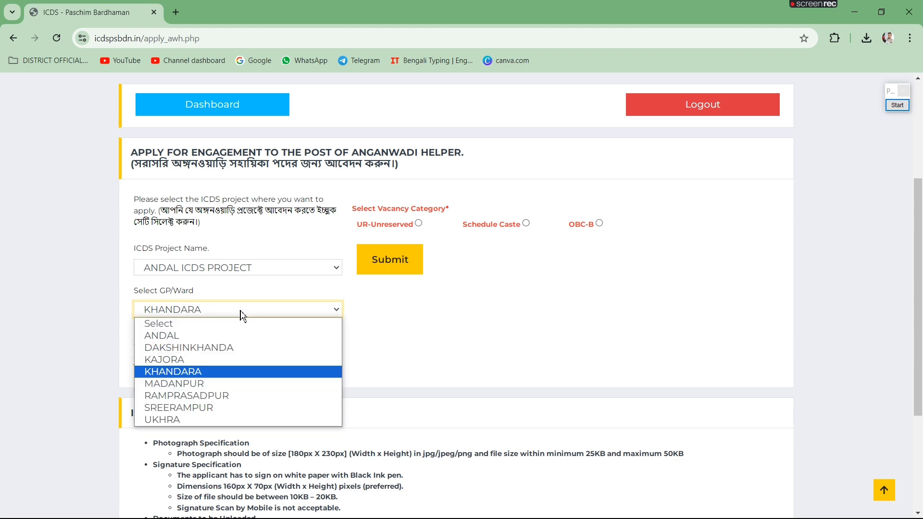
left_click(177, 340)
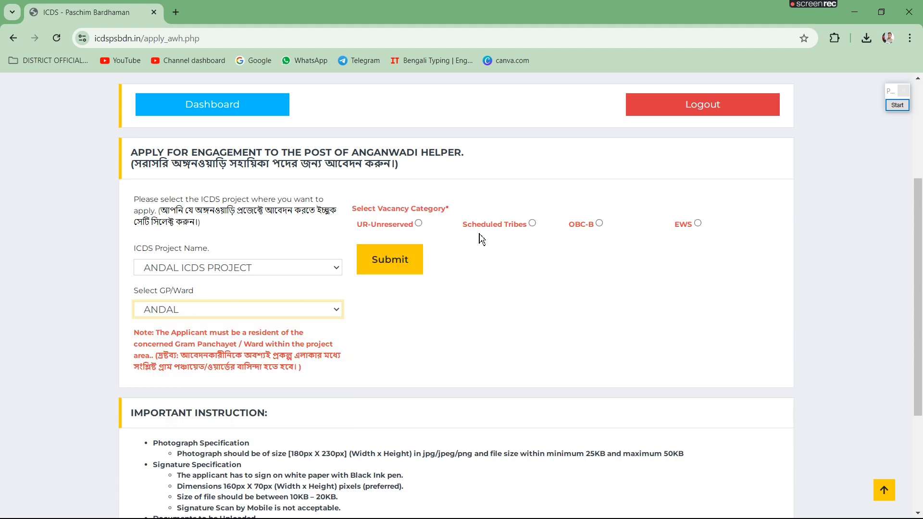
left_click(419, 223)
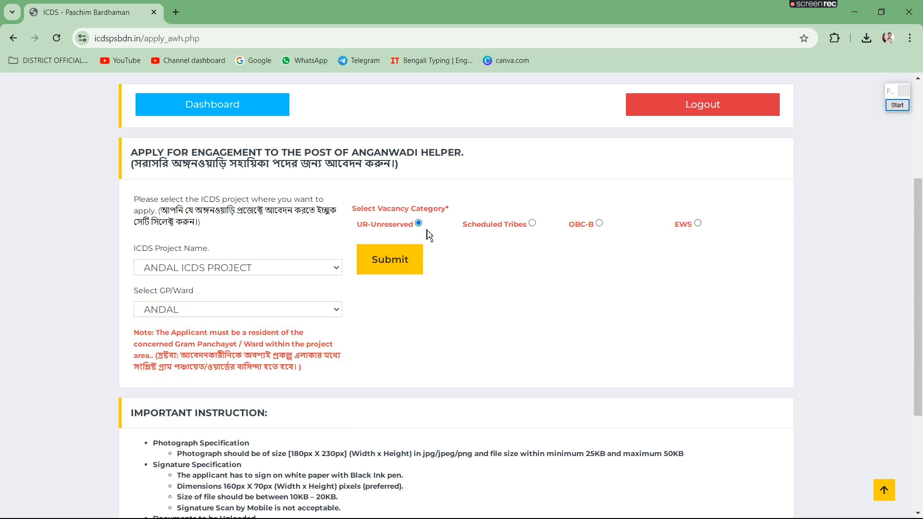
left_click(411, 260)
Step: Outline the applicant's, father's, mother's and husband's name fields and the date of birth field under Personal Details in red, and end the annotation
scroll(551, 252, "down", 4)
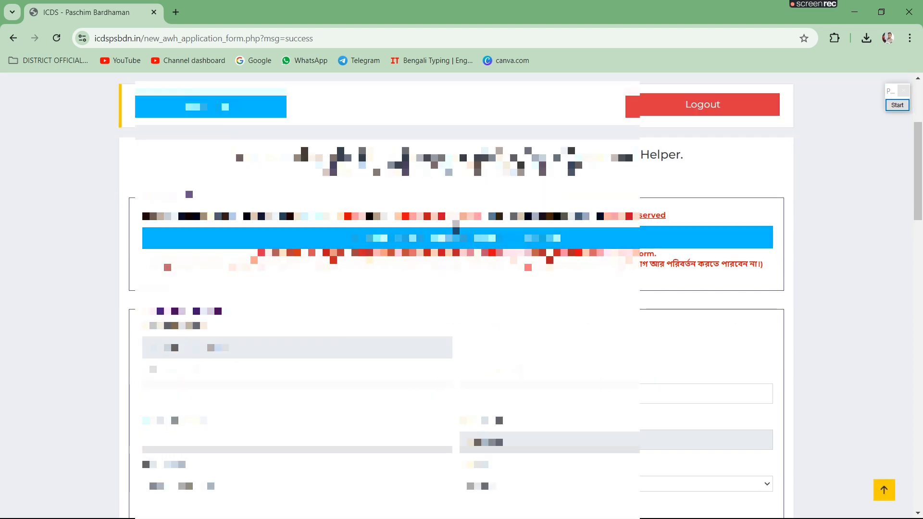
scroll(461, 288, "down", 3)
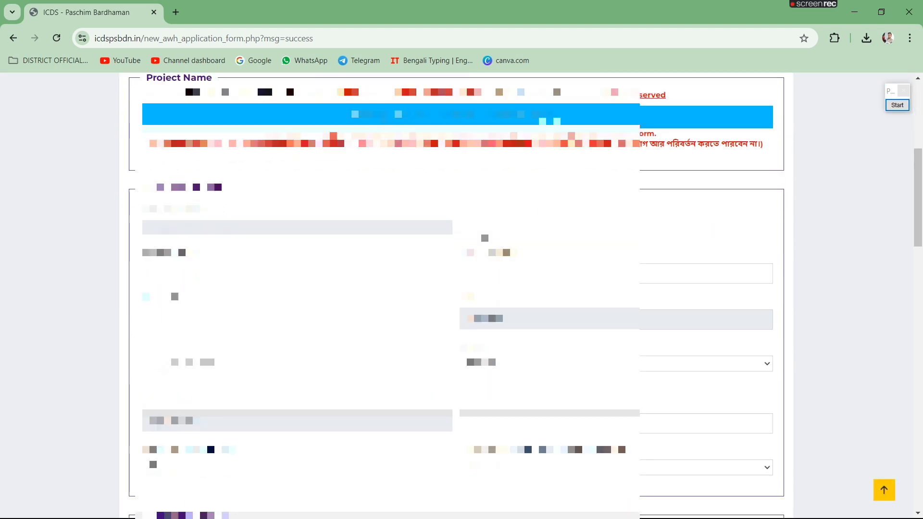
scroll(461, 288, "down", 1)
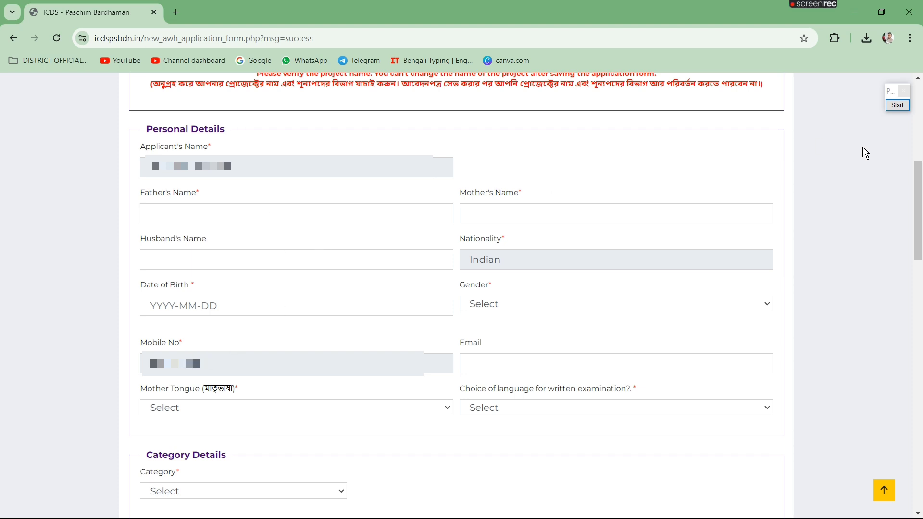
left_click(888, 109)
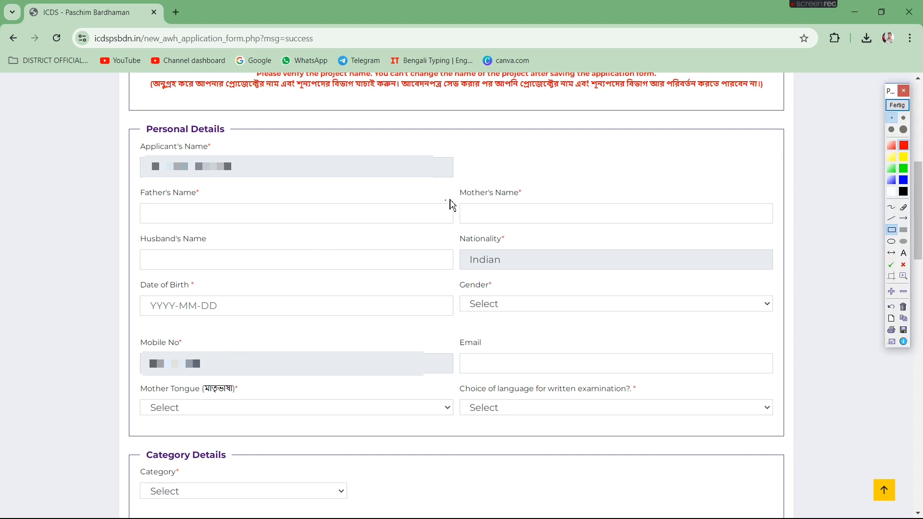
left_click_drag(137, 156, 322, 177)
mouse_move(144, 206)
left_mouse_down()
mouse_move(283, 233)
mouse_move(339, 219)
left_mouse_up()
left_click_drag(481, 204, 596, 221)
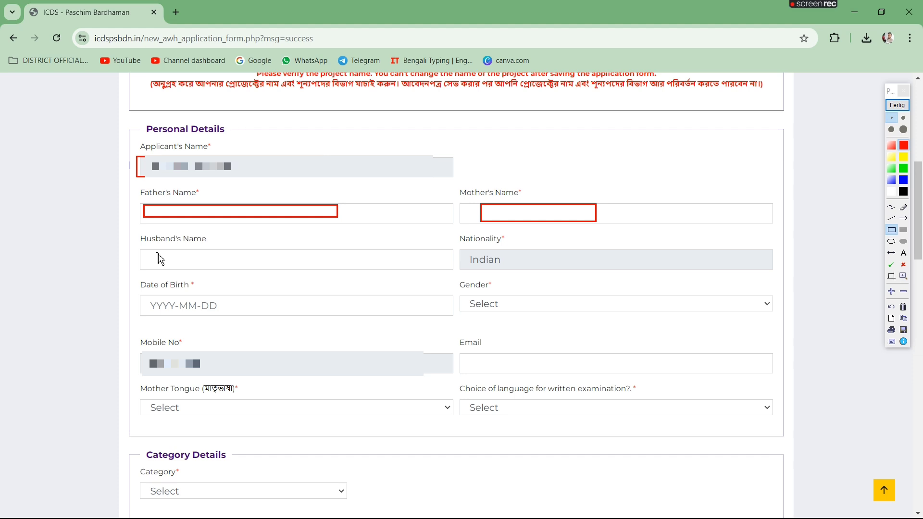
left_click_drag(156, 252, 270, 266)
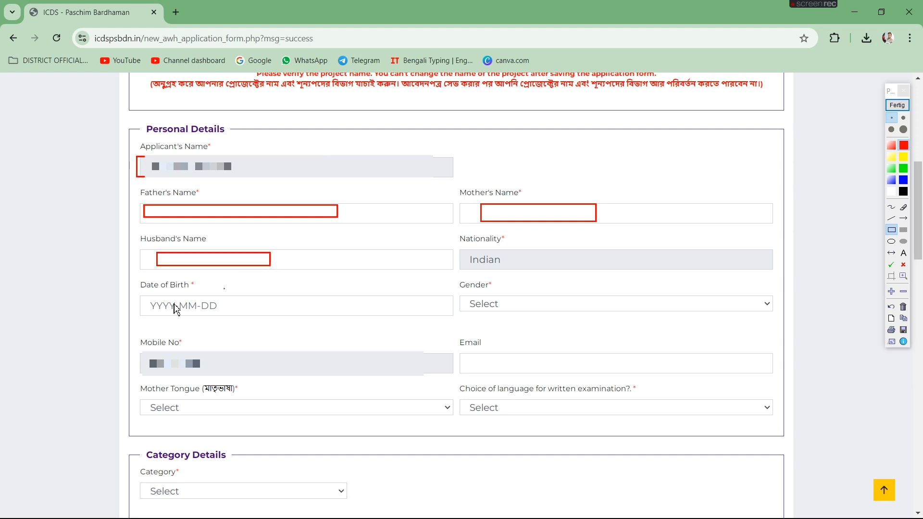
left_click_drag(145, 296, 260, 314)
left_click(896, 105)
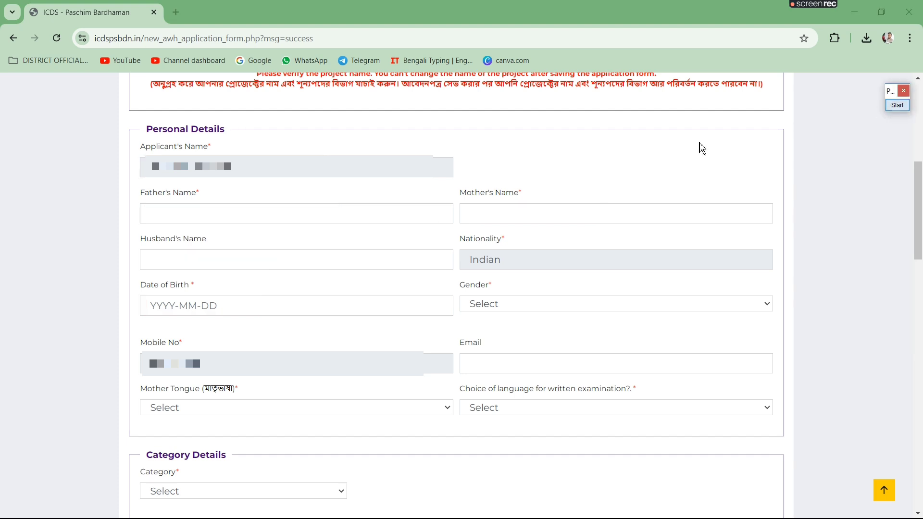
Step: Show the Date of Birth calendar, close it without choosing a date, and set the gender to Female
left_click(214, 306)
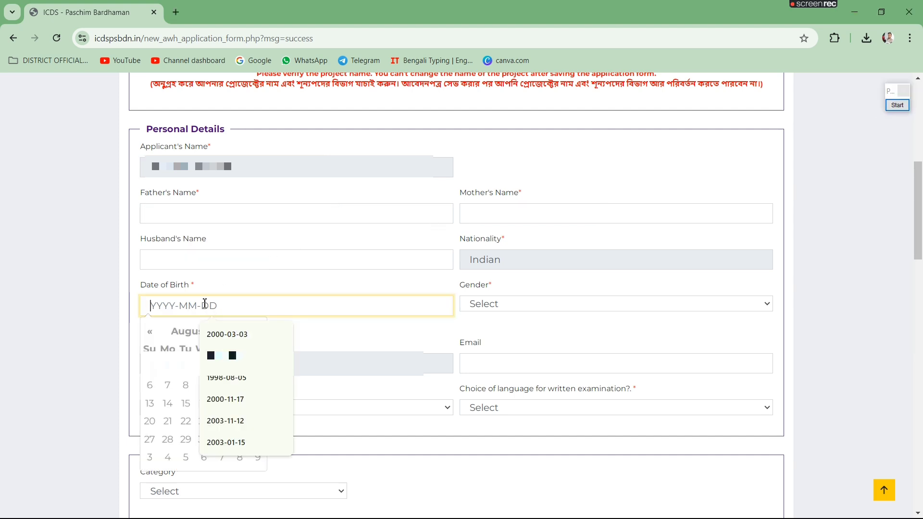
left_click(215, 285)
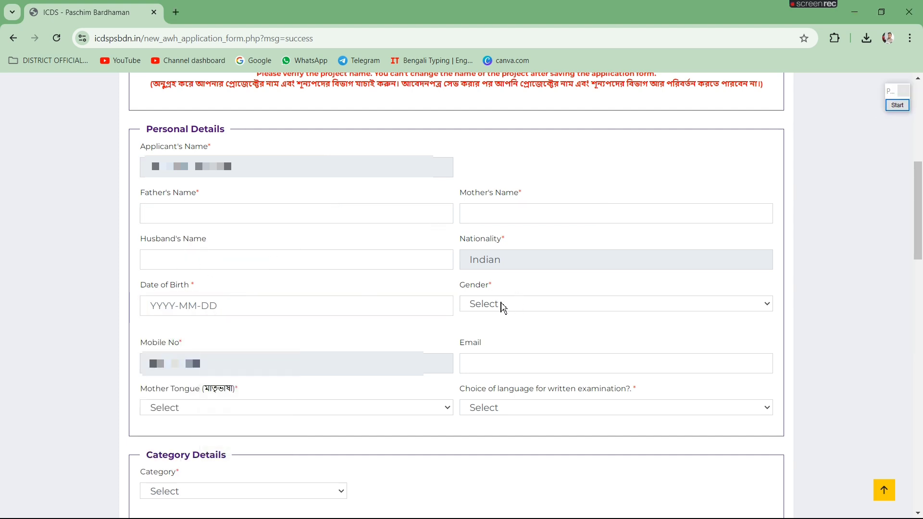
left_click(497, 305)
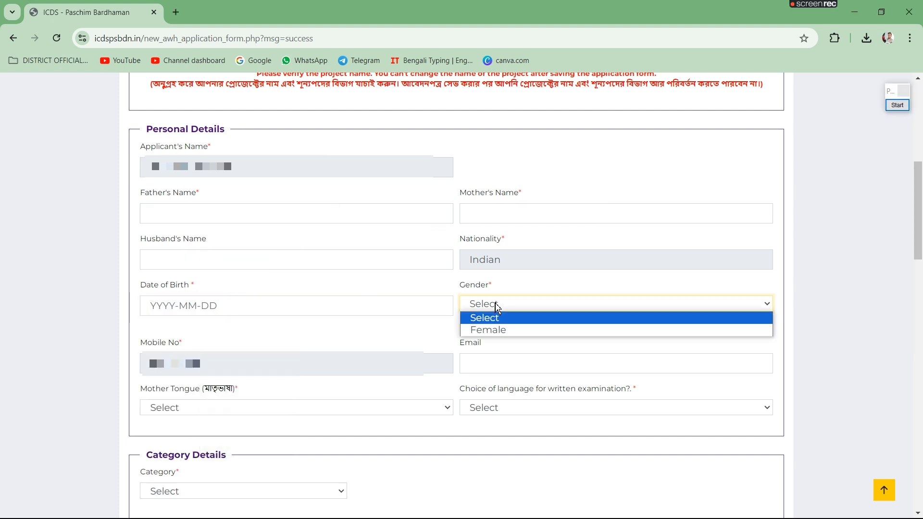
left_click(495, 330)
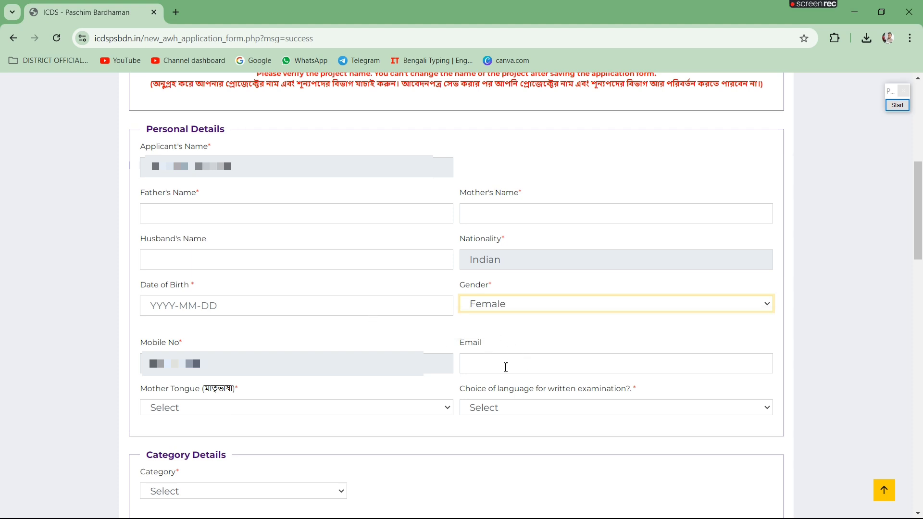
Step: Set both the mother tongue and the choice of language for the written examination to Bengali
left_click(181, 409)
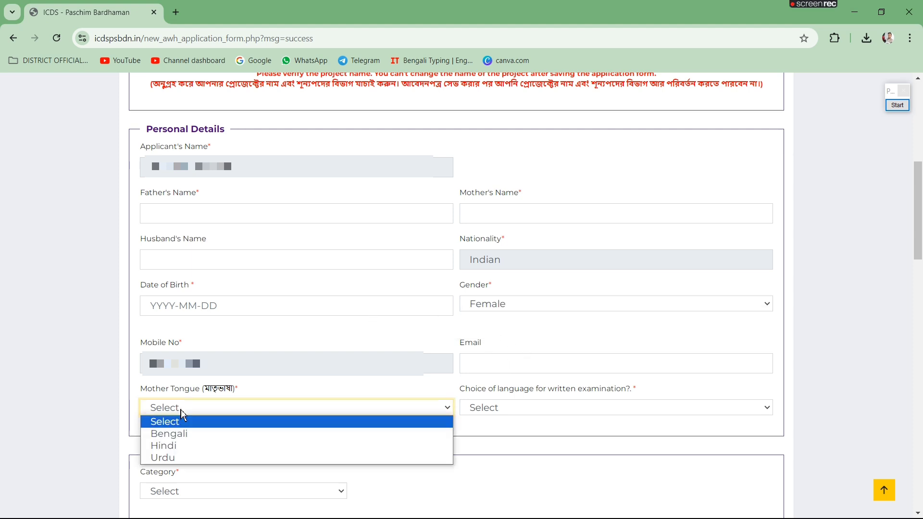
left_click(193, 435)
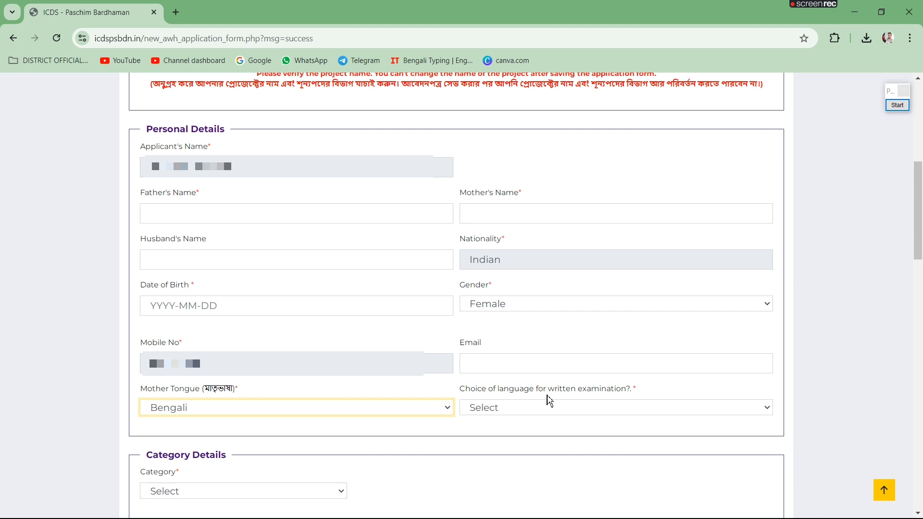
left_click(524, 412)
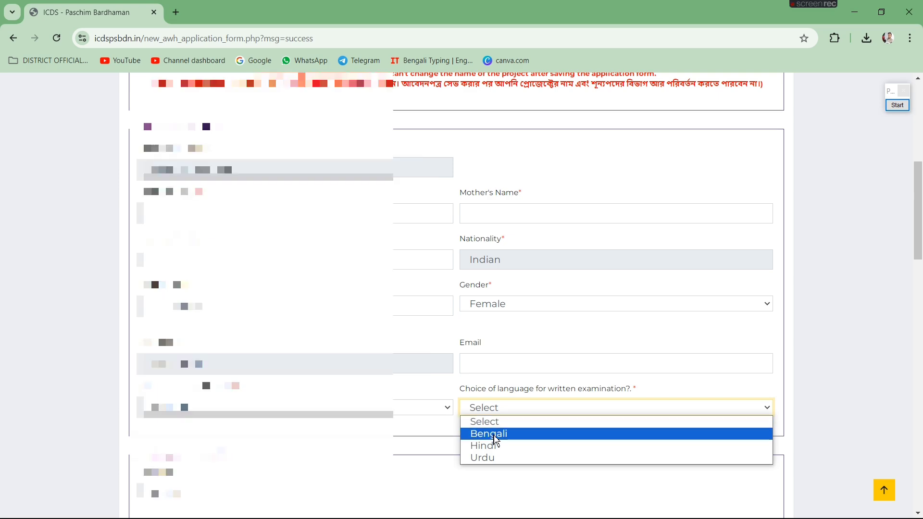
left_click(513, 434)
Step: Set the applicant's category under Category Details to UR-Unreserved
scroll(579, 405, "down", 3)
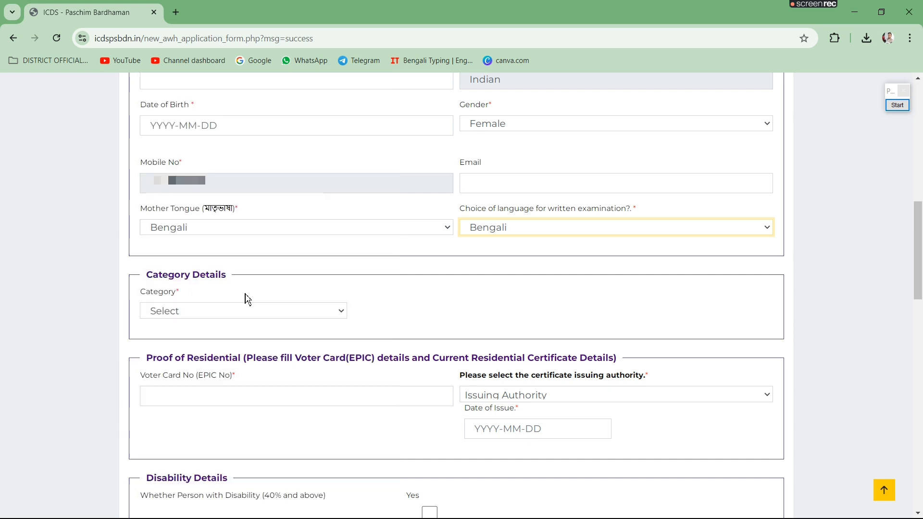
left_click(163, 313)
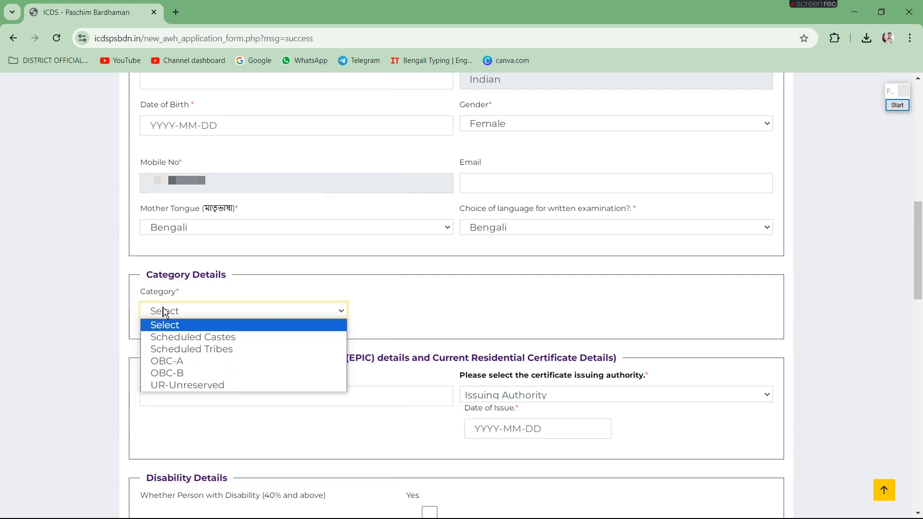
left_click(191, 386)
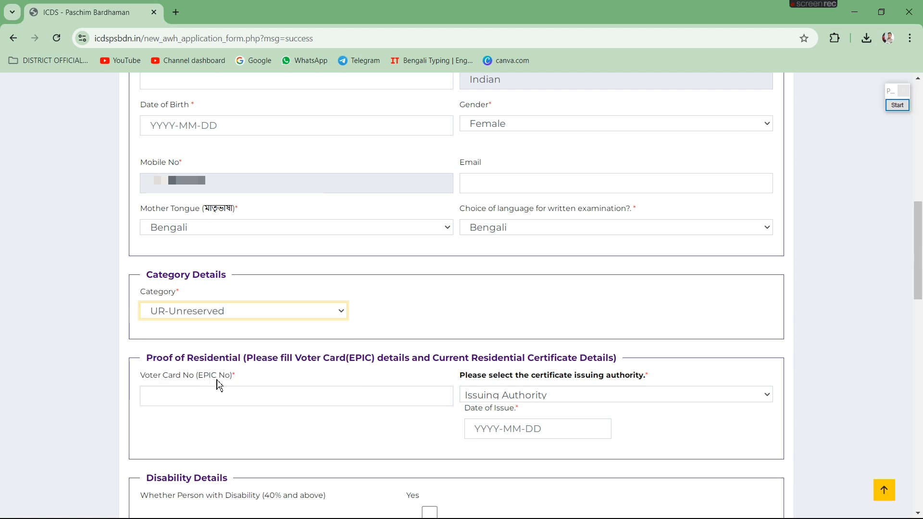
Step: Outline the Voter Card No field and the Current Residential Certificate Details heading text in red, and end the annotation
scroll(227, 323, "down", 1)
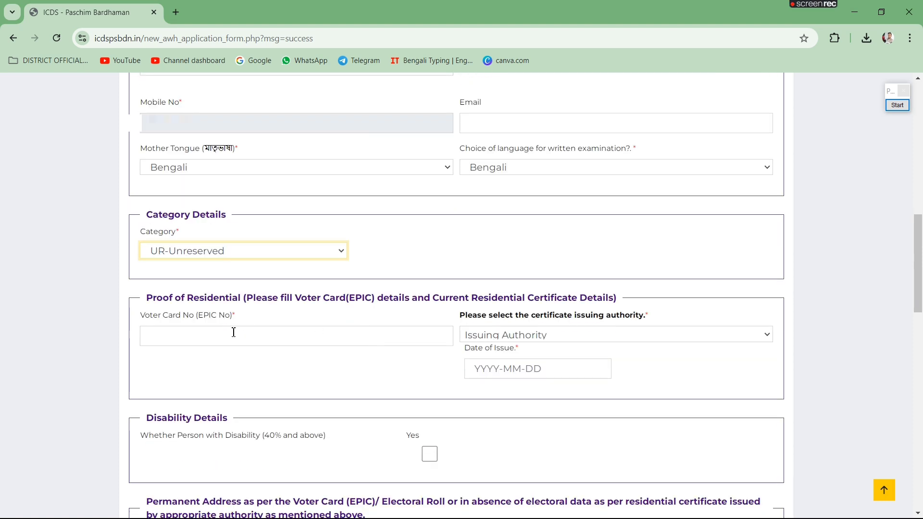
left_click(214, 339)
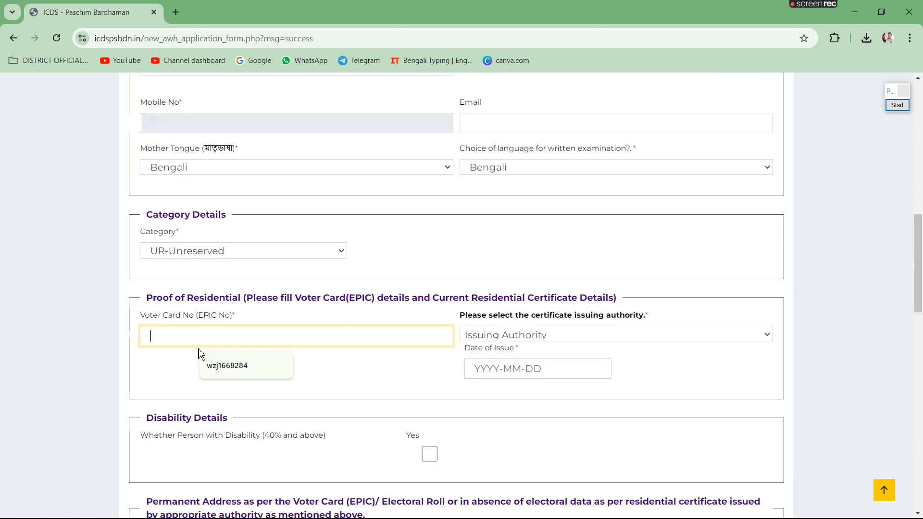
left_click(151, 367)
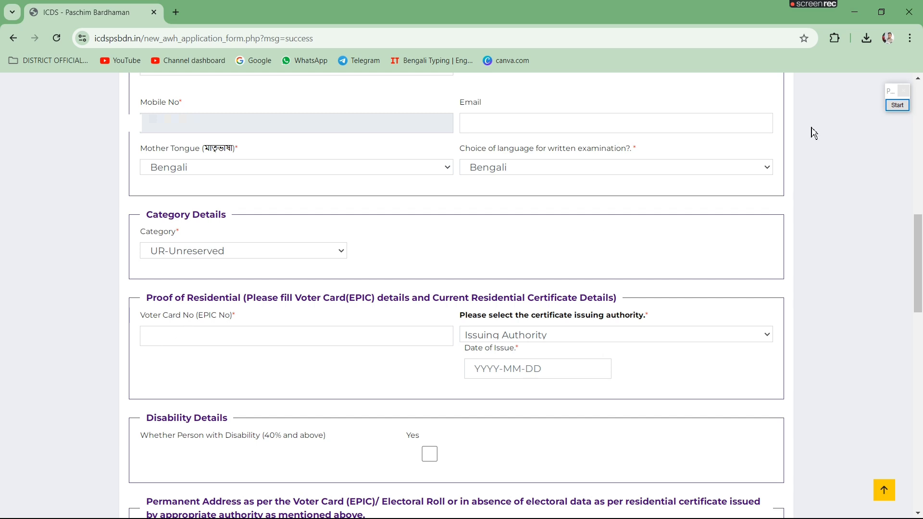
left_click(896, 105)
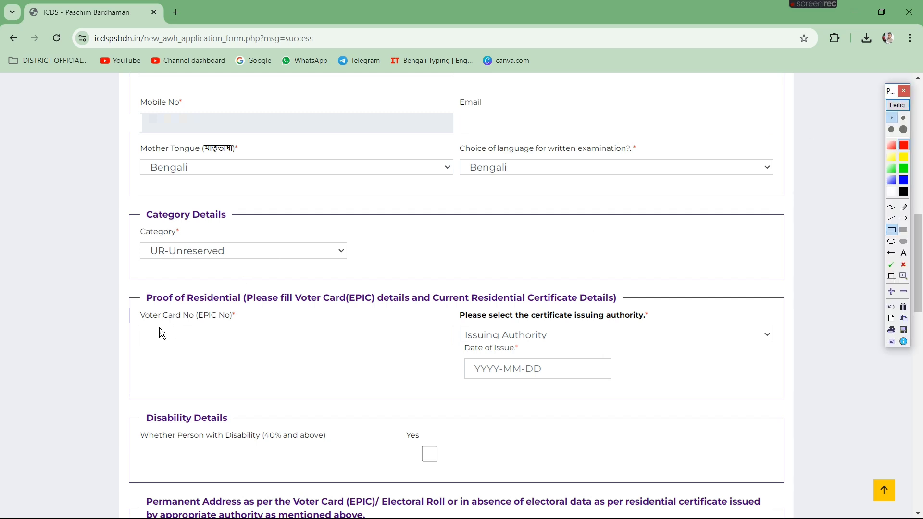
mouse_move(134, 324)
left_mouse_down()
mouse_move(383, 360)
mouse_move(456, 351)
left_mouse_up()
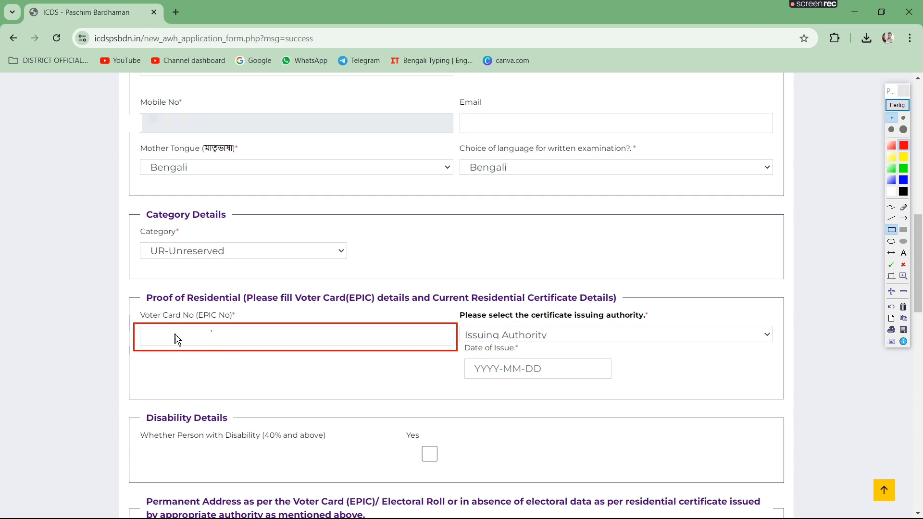
mouse_move(423, 291)
left_mouse_down()
mouse_move(641, 313)
mouse_move(633, 312)
left_mouse_up()
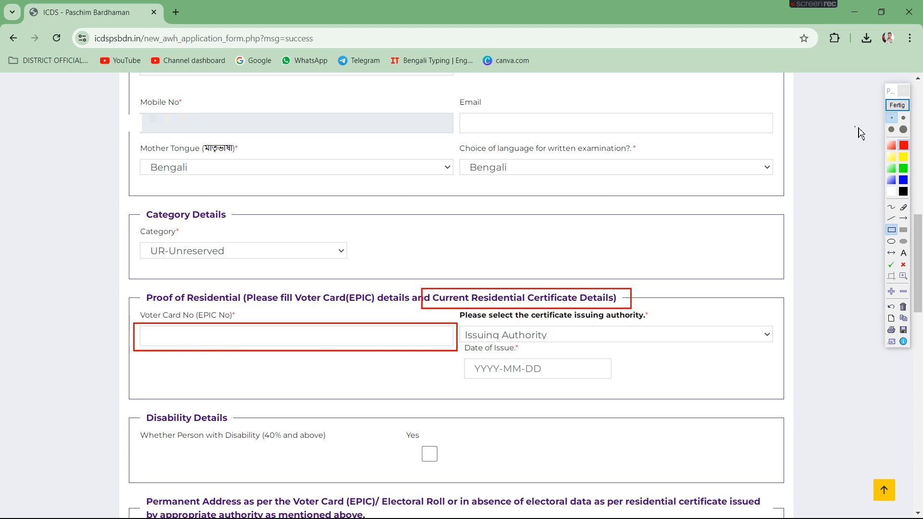
left_click(897, 105)
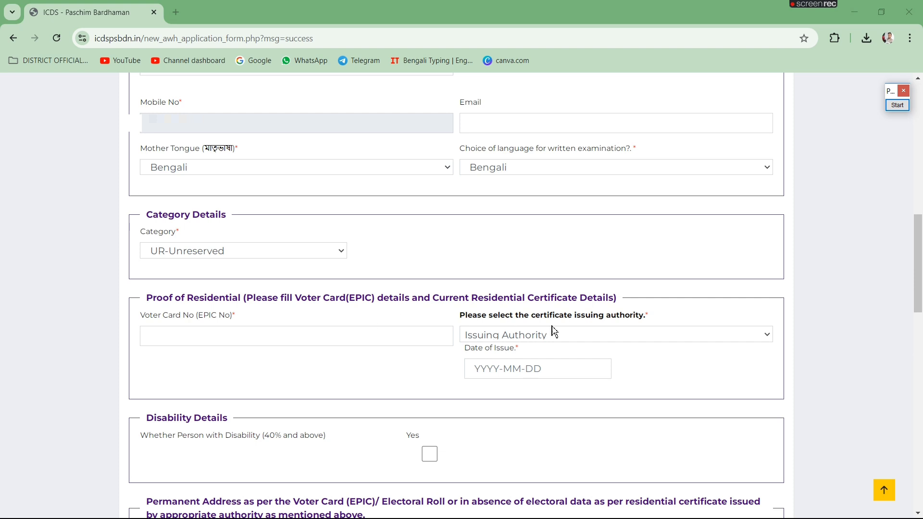
Step: Try MP, Sabhadhipati and MLA in turn as the certificate issuing authority
left_click(582, 335)
left_click(582, 335)
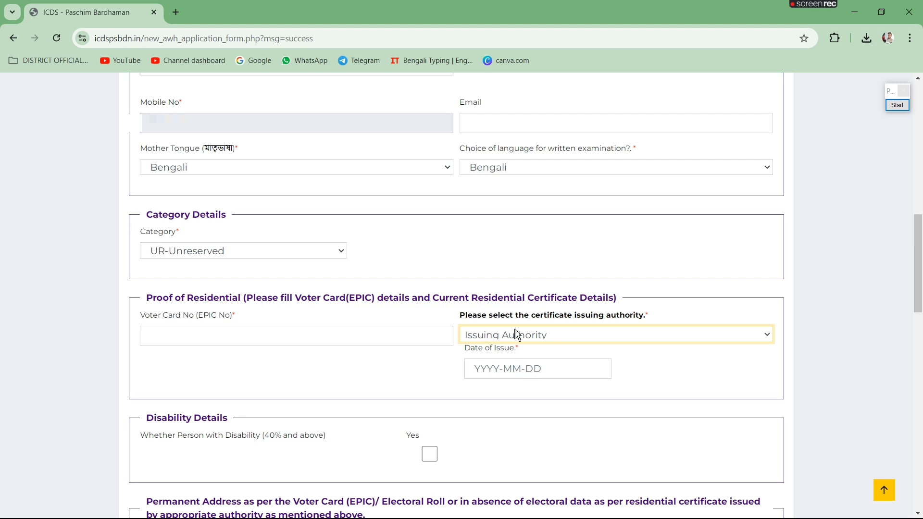
left_click(543, 335)
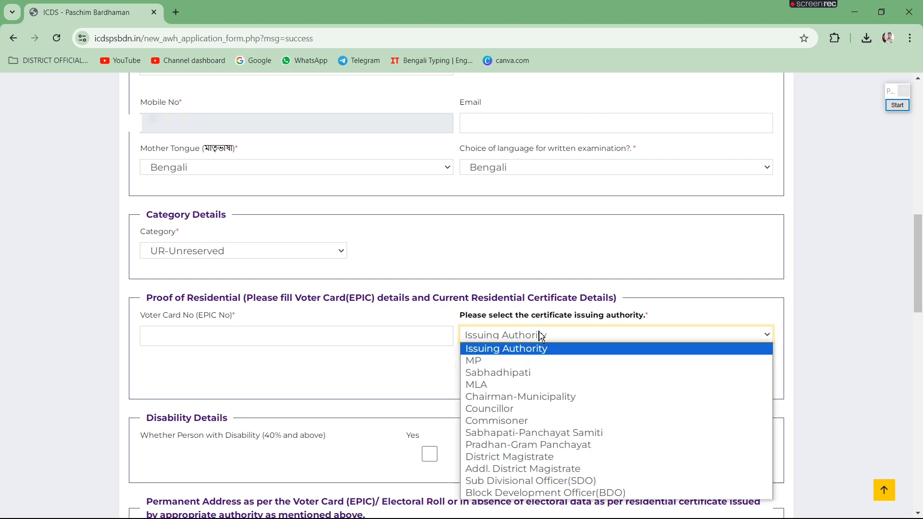
left_click(528, 360)
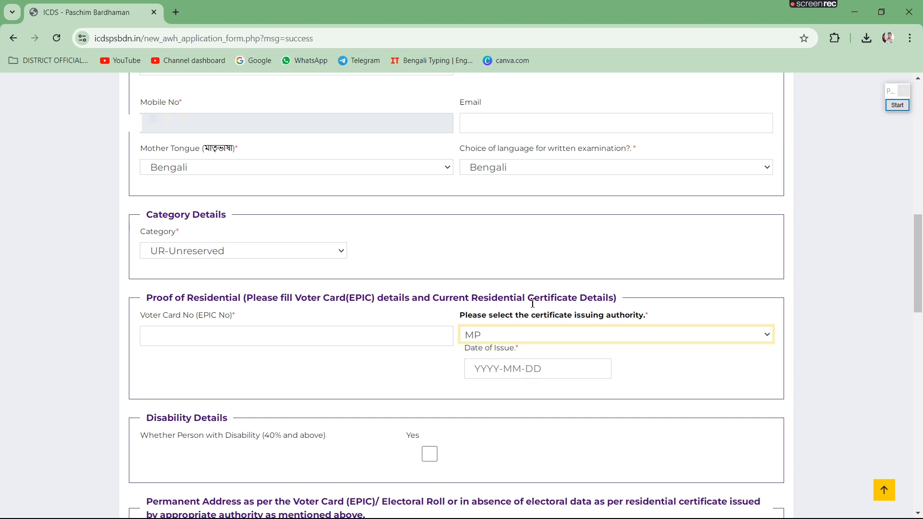
left_click(478, 335)
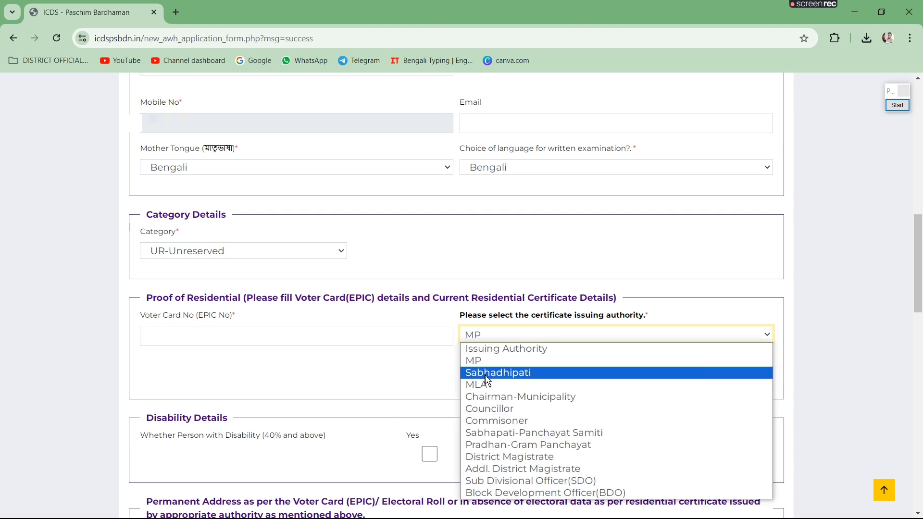
left_click(488, 372)
left_click(499, 337)
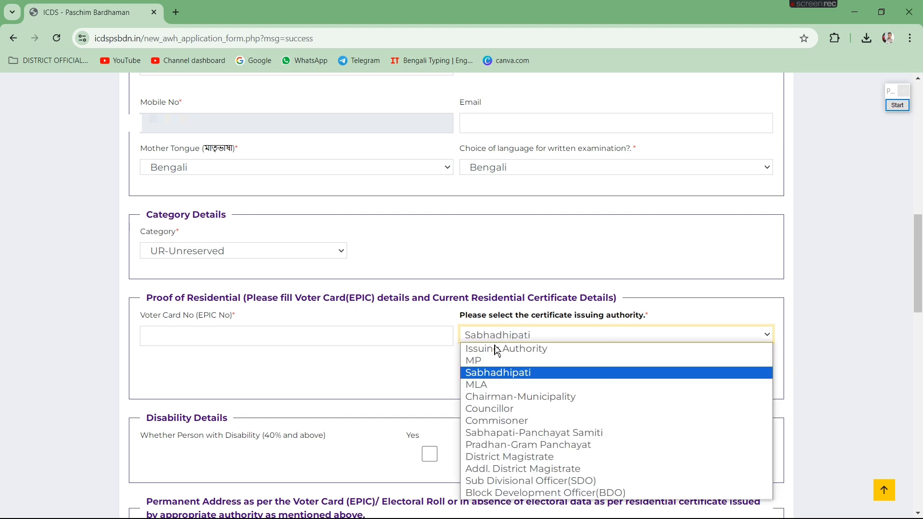
left_click(489, 384)
Step: Set the certificate issuing authority to Block Development Officer(BDO), and show the Date of Issue calendar without choosing a date
left_click(500, 335)
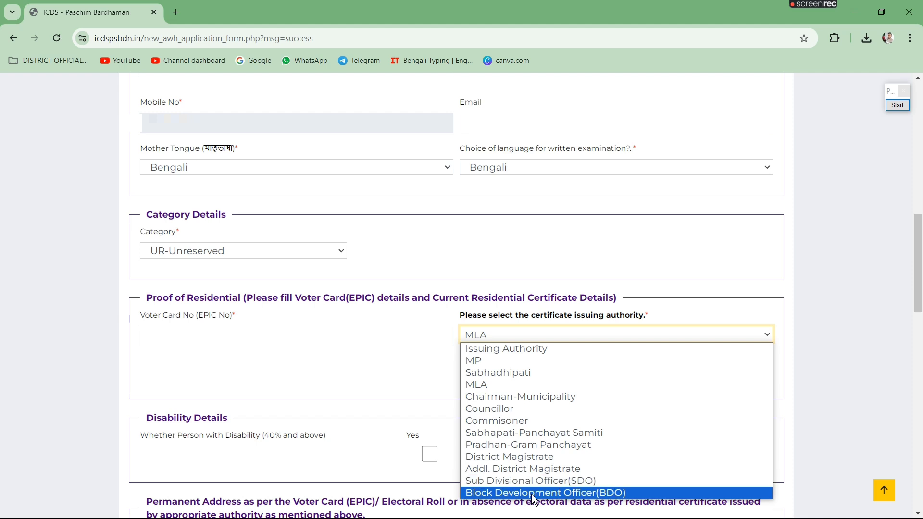
left_click(509, 491)
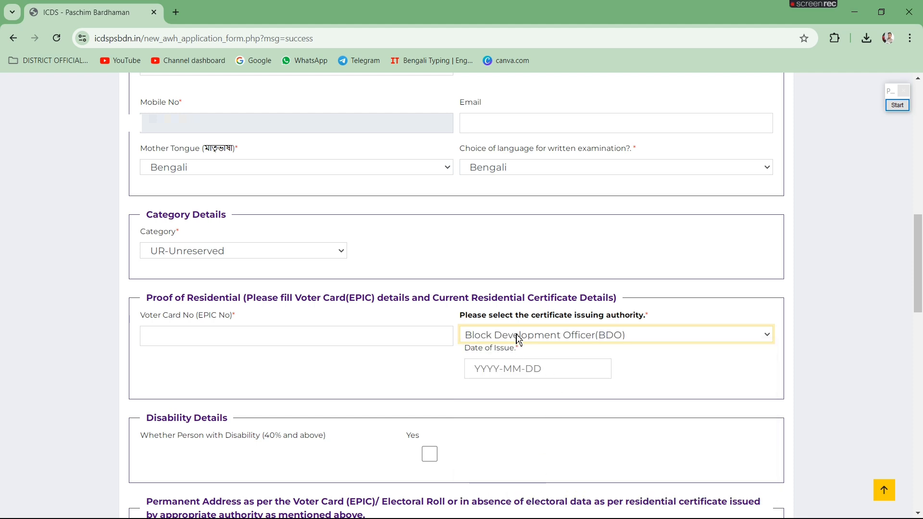
left_click(484, 368)
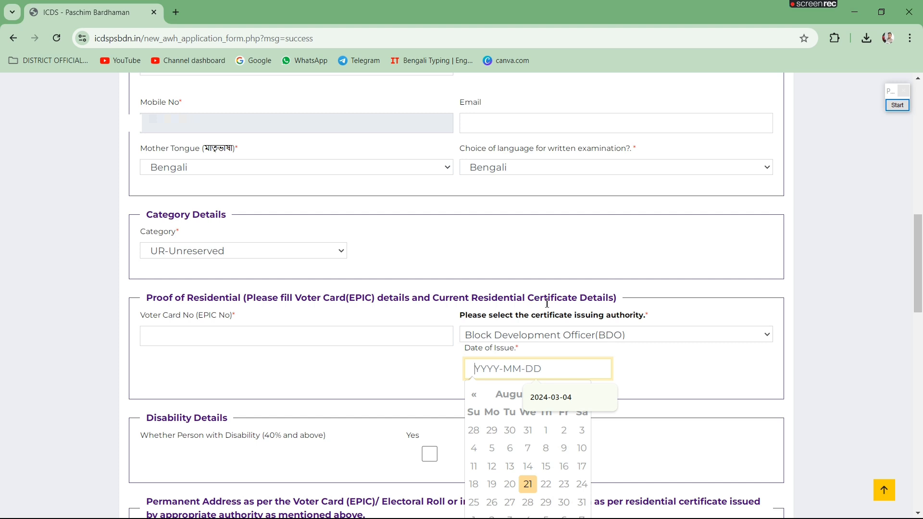
left_click(703, 368)
Step: Review the Disability Details and Permanent Address sections and check which police stations are offered
scroll(573, 367, "down", 4)
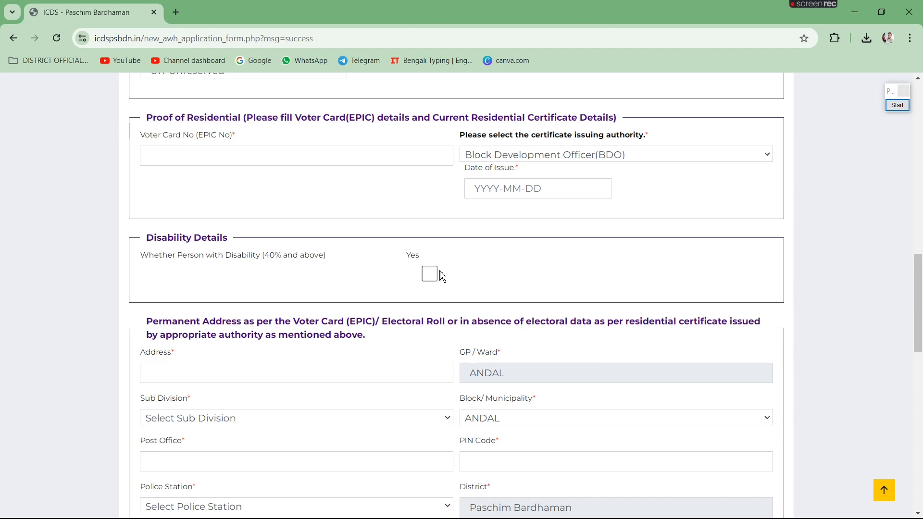
scroll(556, 252, "down", 2)
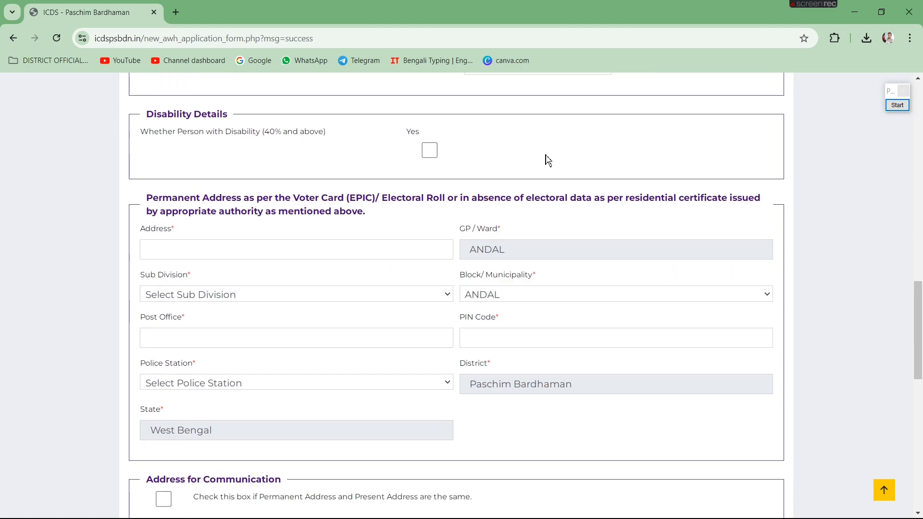
scroll(505, 149, "down", 1)
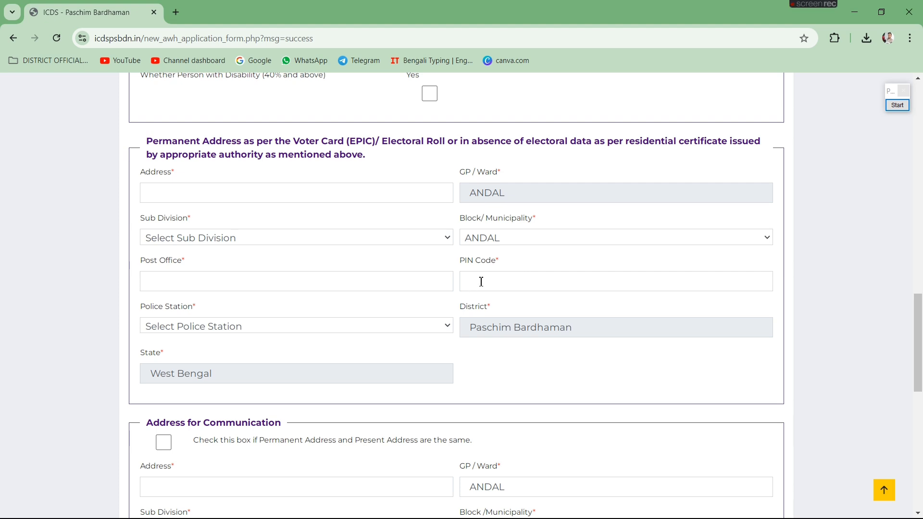
left_click(182, 330)
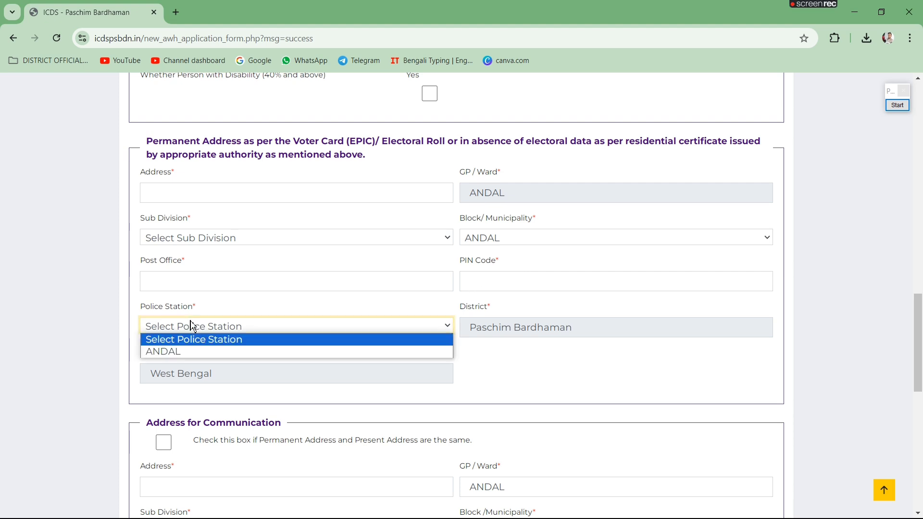
left_click(192, 324)
Step: Tick the box marking the permanent and present addresses as the same under Address for Communication, and clear it again
scroll(538, 336, "down", 1)
scroll(541, 334, "down", 3)
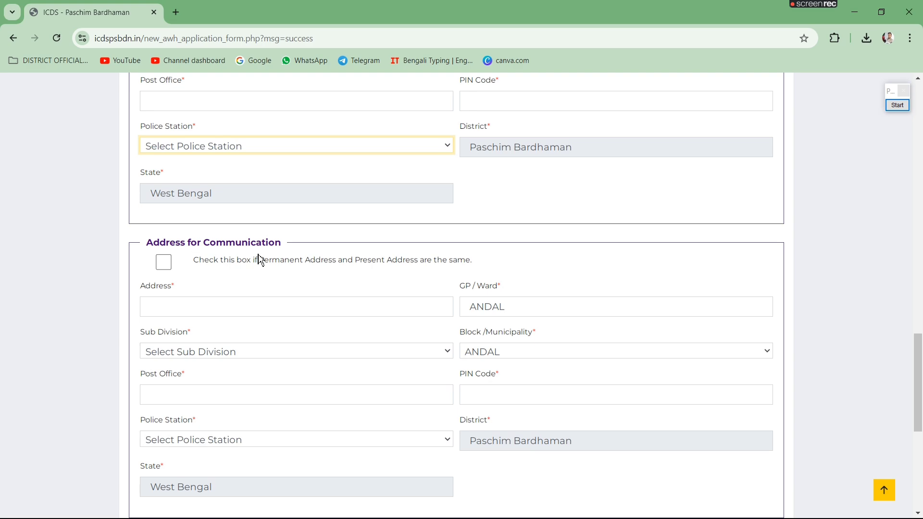
left_click(164, 264)
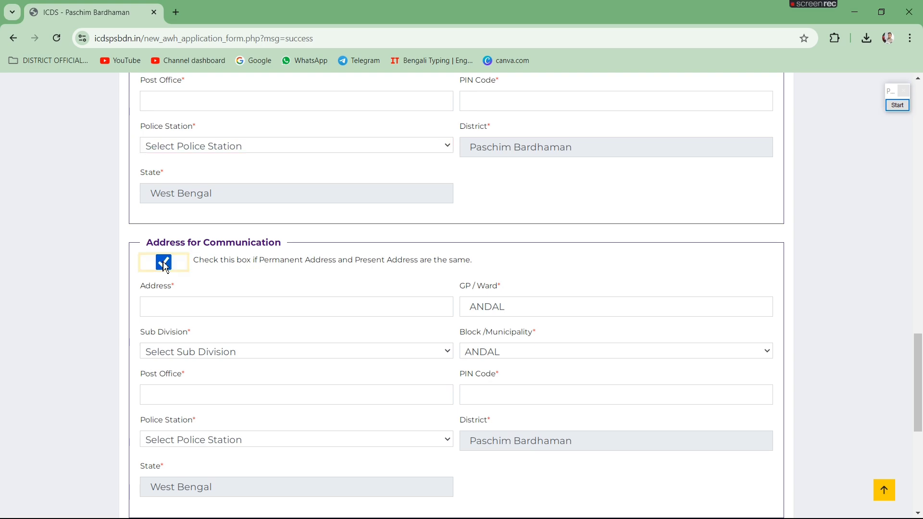
left_click(165, 265)
scroll(328, 214, "up", 3)
scroll(427, 215, "down", 5)
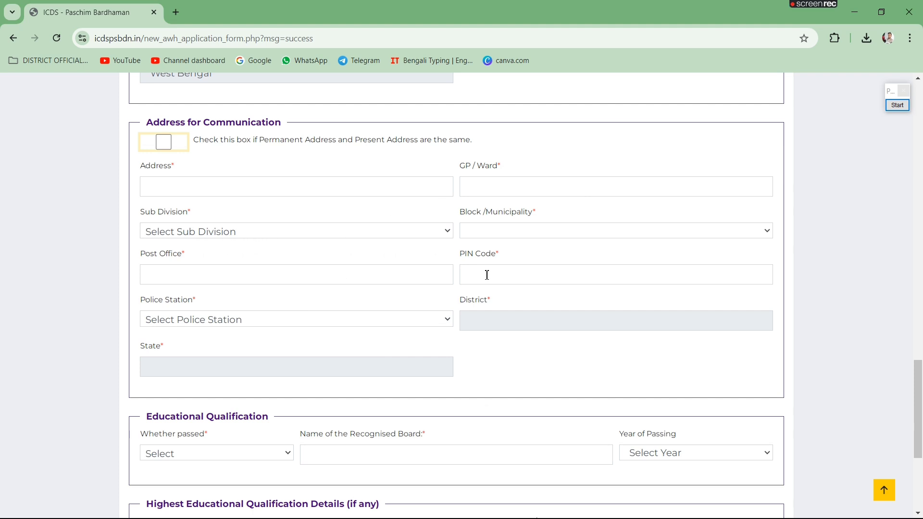
Step: Set the passed examination under Educational Qualification to Higher Secondary or Equivalent
scroll(488, 275, "down", 4)
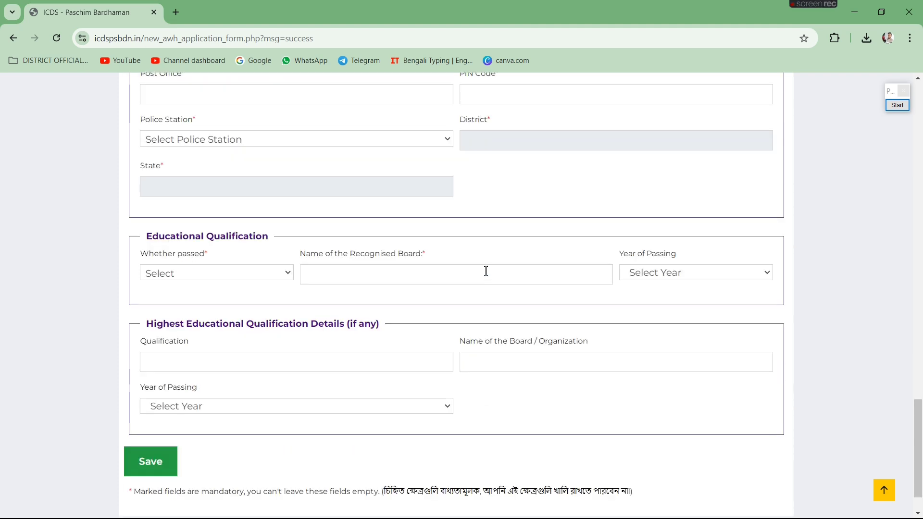
left_click(210, 274)
left_click(201, 300)
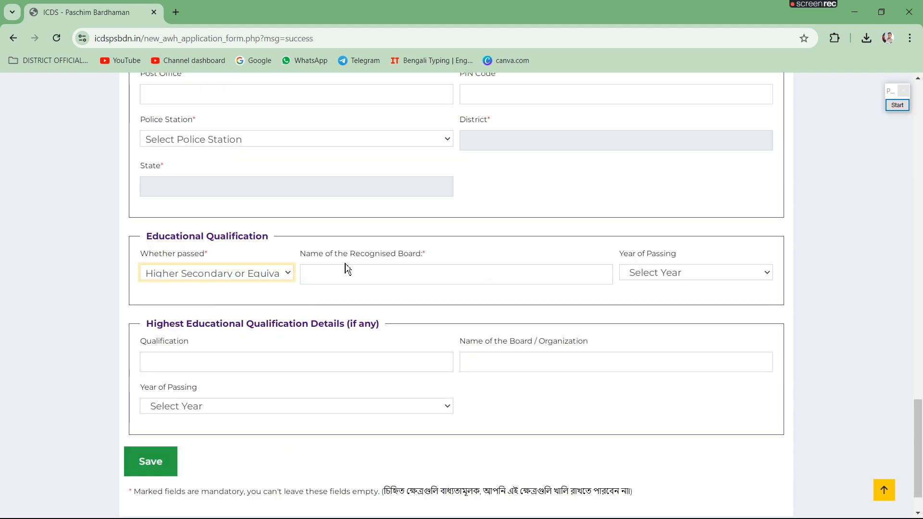
left_click(188, 274)
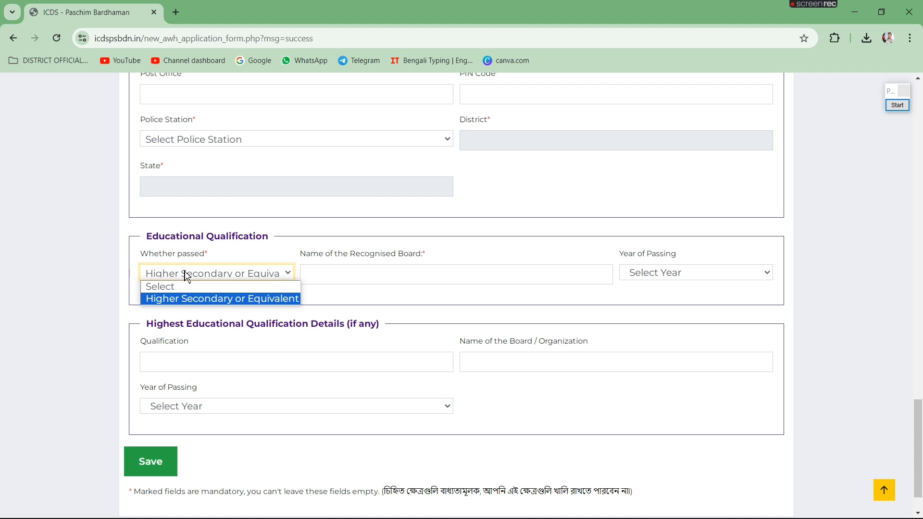
left_click(188, 273)
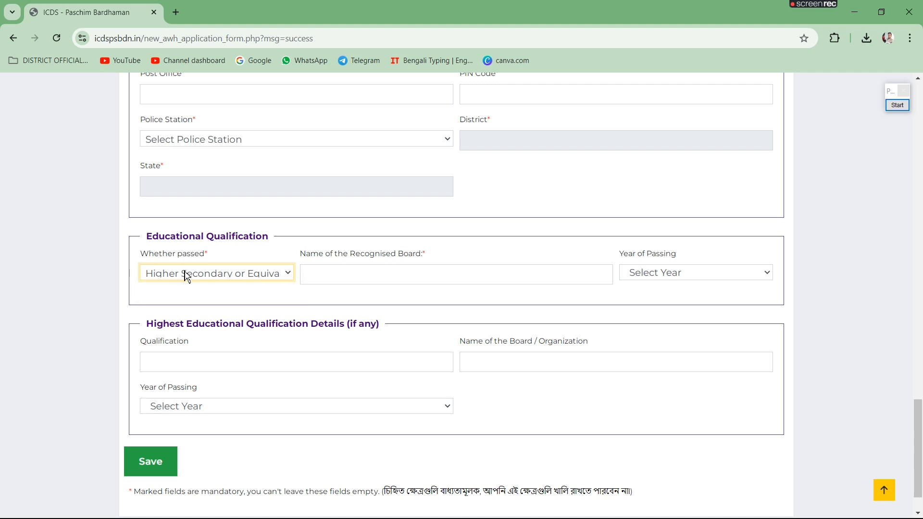
Step: Under Educational Qualification, set the recognised board to the suggested entry wbchse and the year of passing to 2016
left_click(348, 274)
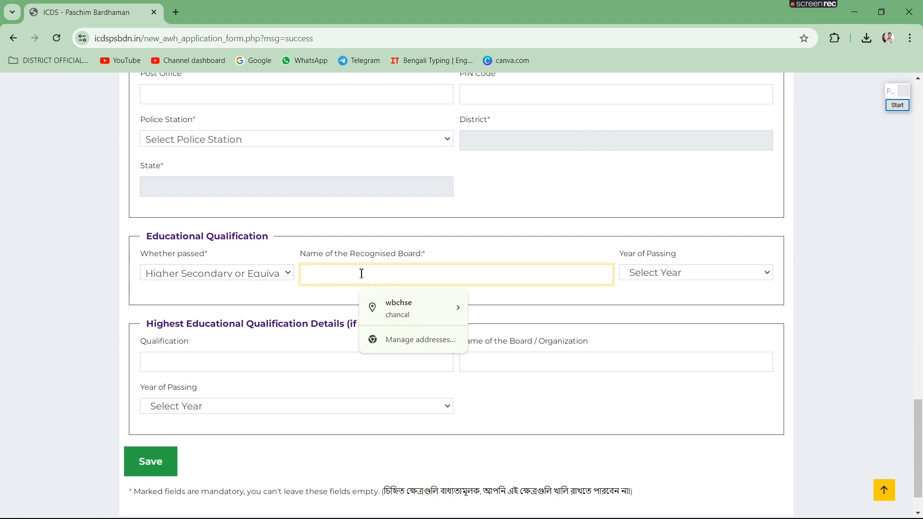
left_click(404, 315)
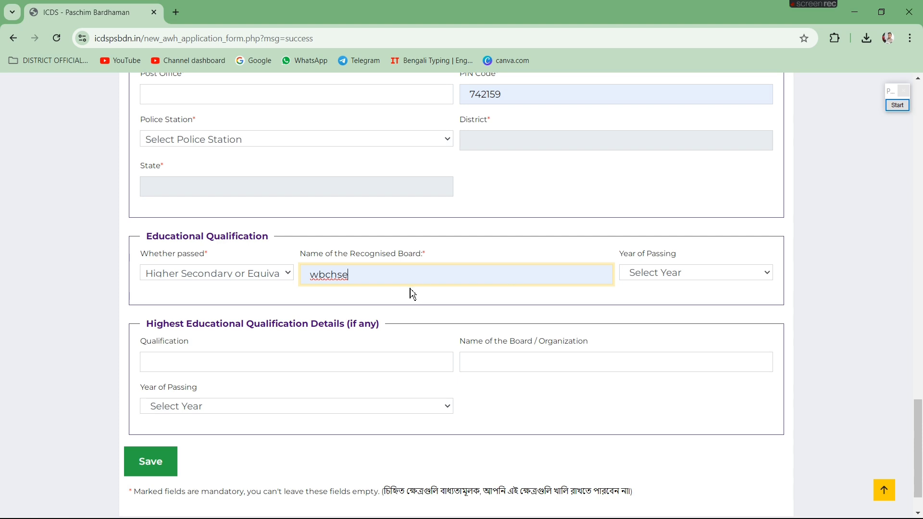
left_click(675, 278)
scroll(679, 214, "down", 1)
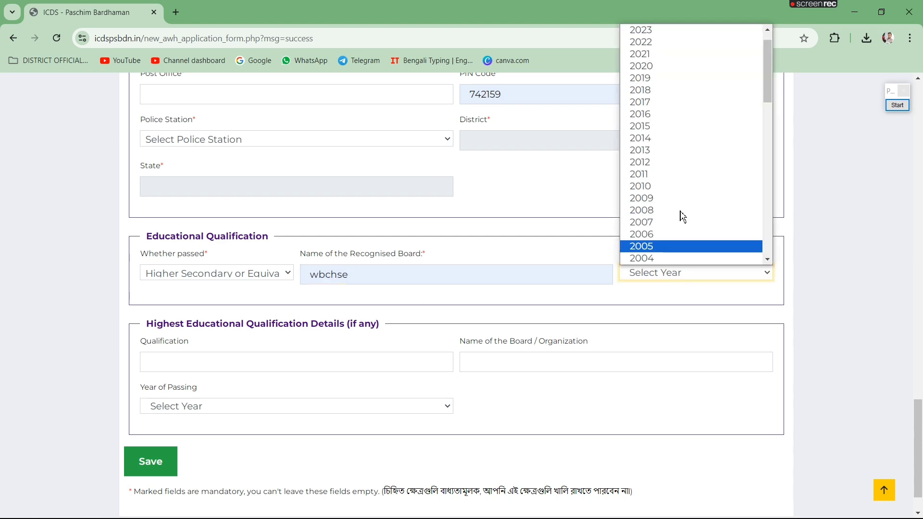
left_click(653, 126)
Step: Leave the Highest Educational Qualification Details blank, save the application form and confirm the saving
scroll(645, 272, "down", 1)
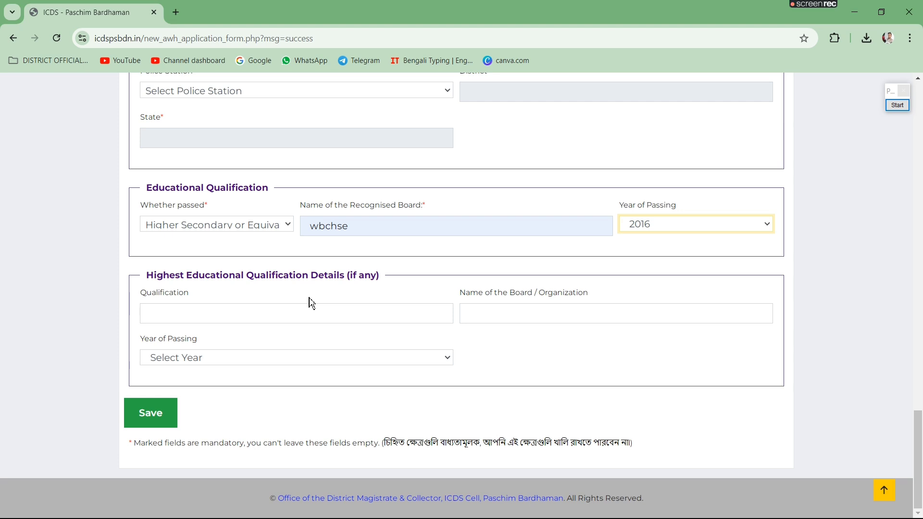
left_click(174, 318)
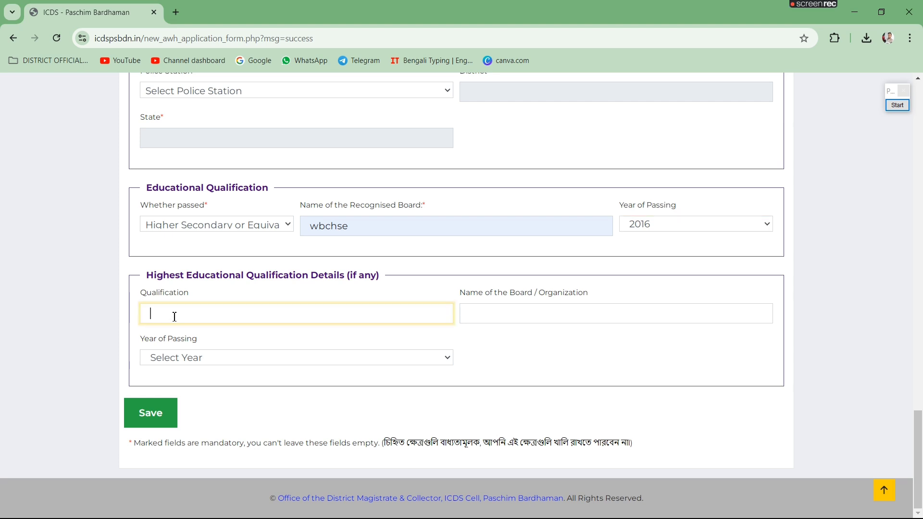
left_click(507, 308)
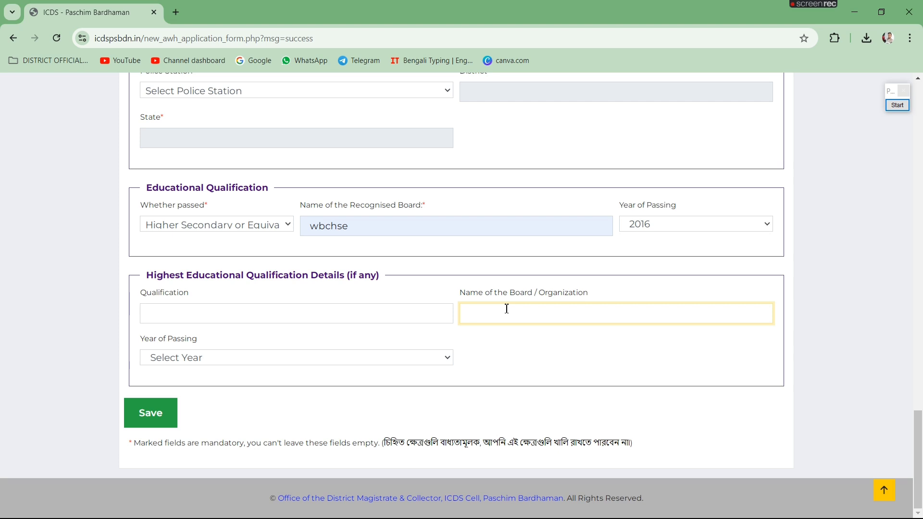
left_click(301, 362)
left_click(297, 362)
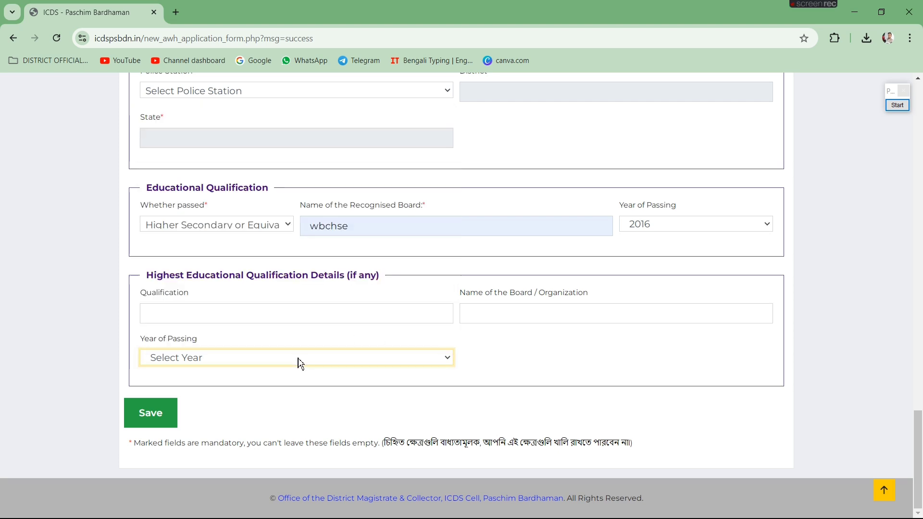
left_click(134, 419)
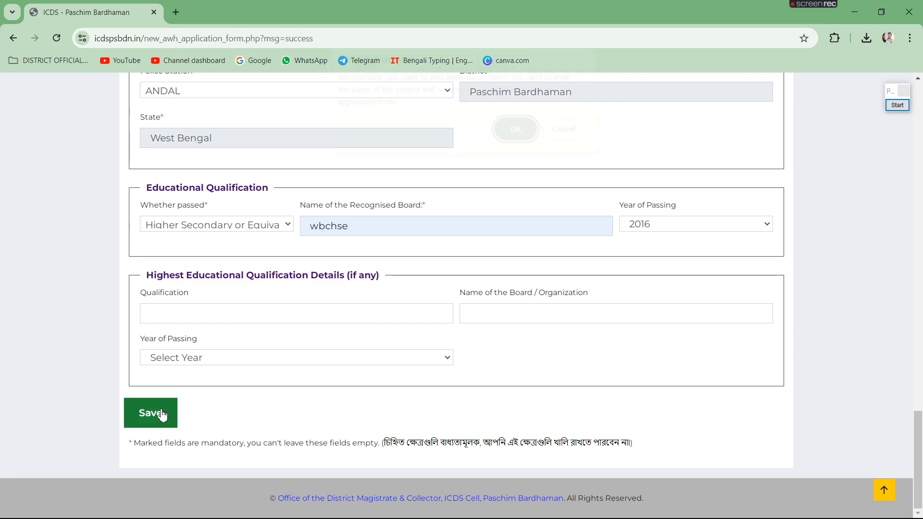
left_click(514, 134)
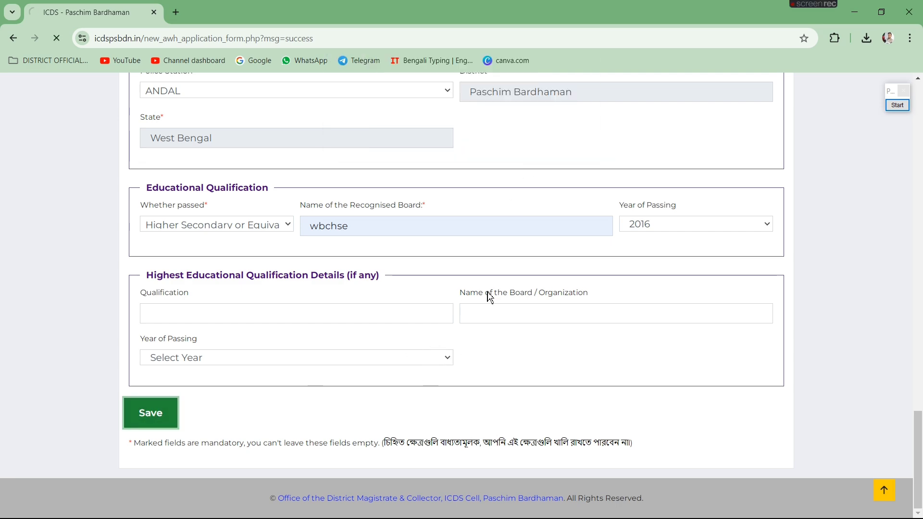
Step: Review the saved Anganwadi Helper application from the project and personal details through to the final declaration, along with its upload sections
scroll(495, 307, "down", 3)
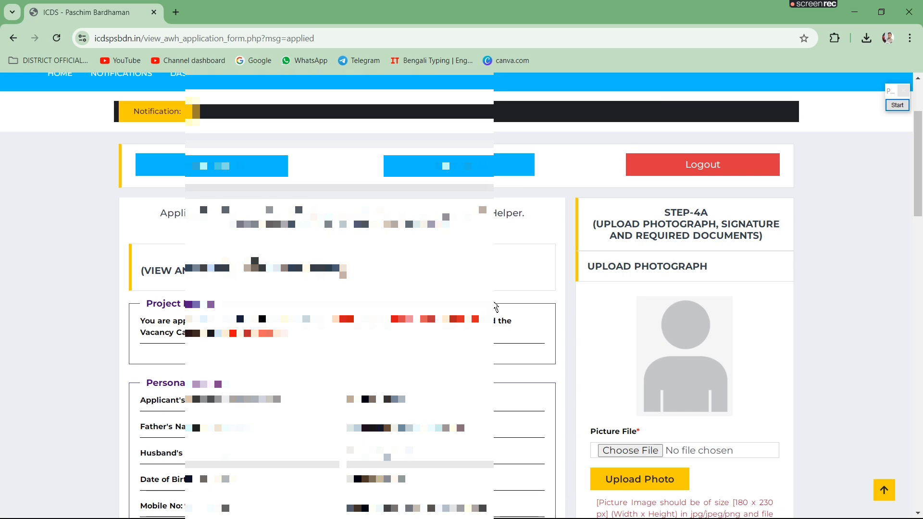
scroll(502, 300, "down", 3)
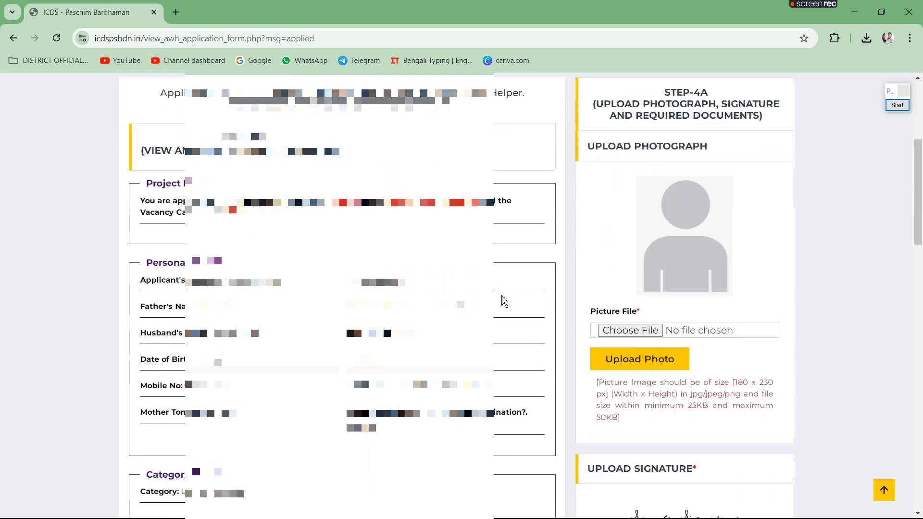
scroll(502, 300, "down", 12)
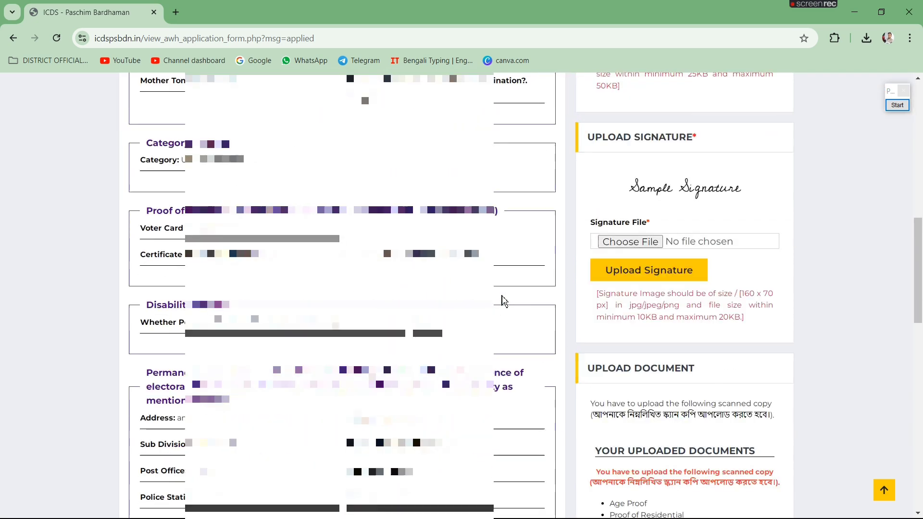
scroll(503, 301, "down", 12)
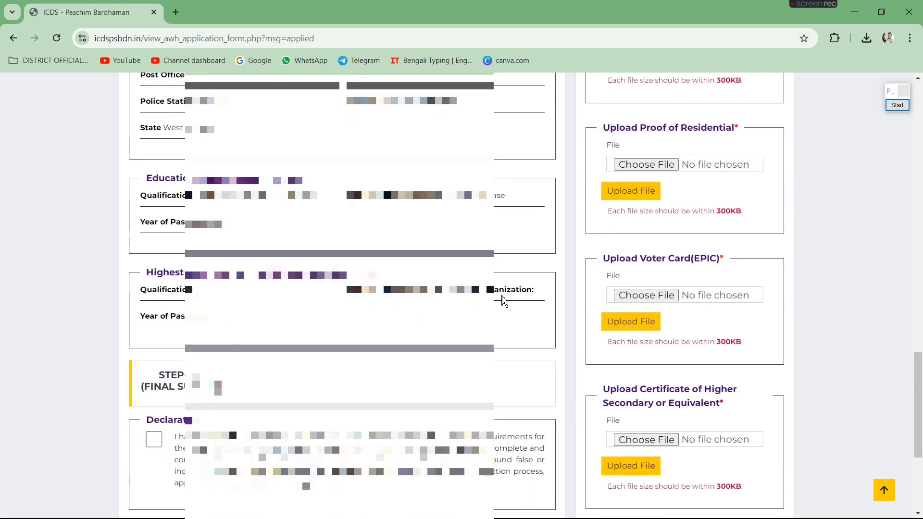
scroll(502, 300, "up", 20)
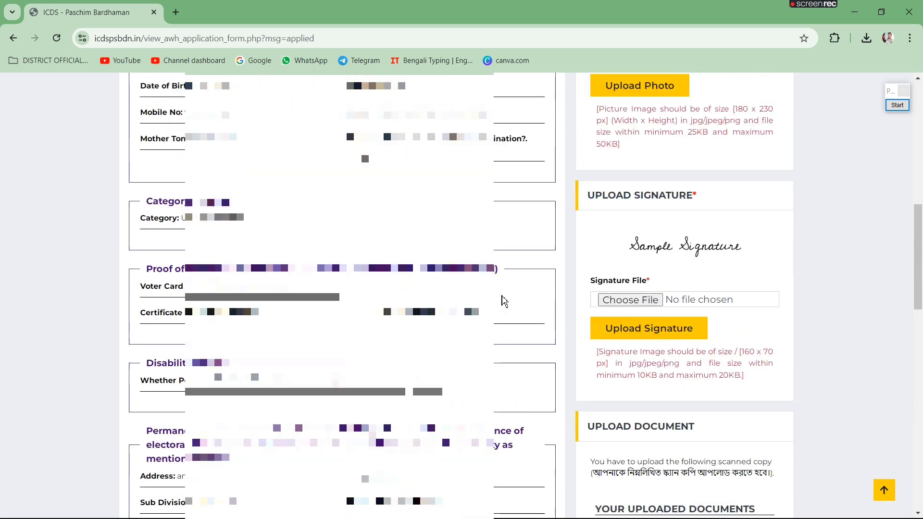
scroll(502, 300, "up", 2)
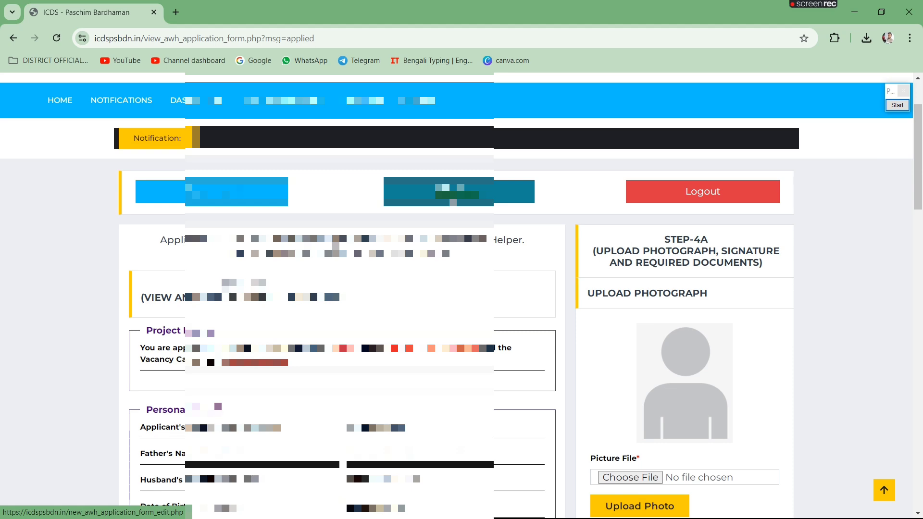
scroll(461, 192, "down", 3)
scroll(461, 296, "down", 14)
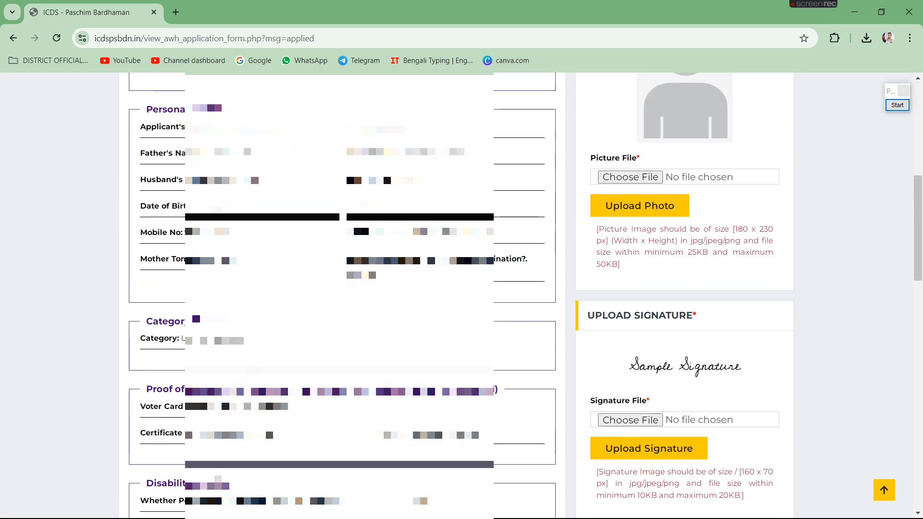
scroll(461, 295, "up", 12)
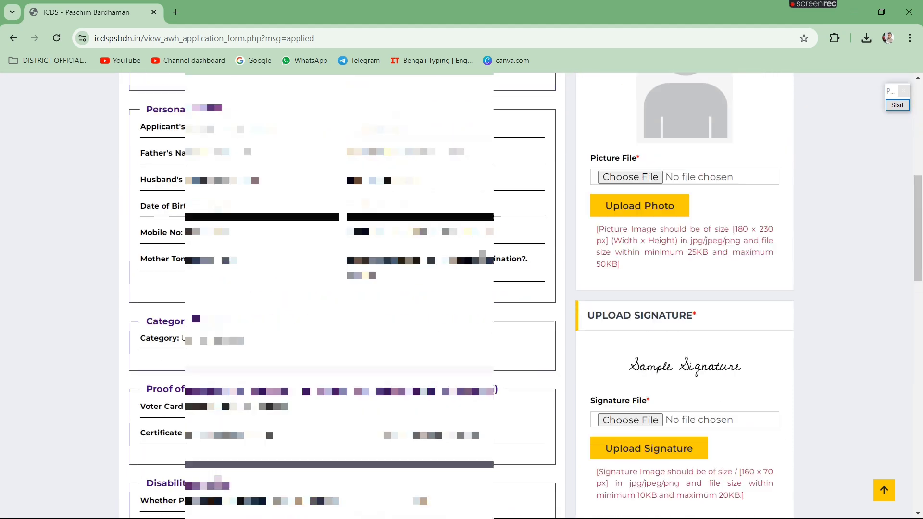
scroll(461, 296, "up", 2)
scroll(588, 261, "up", 1)
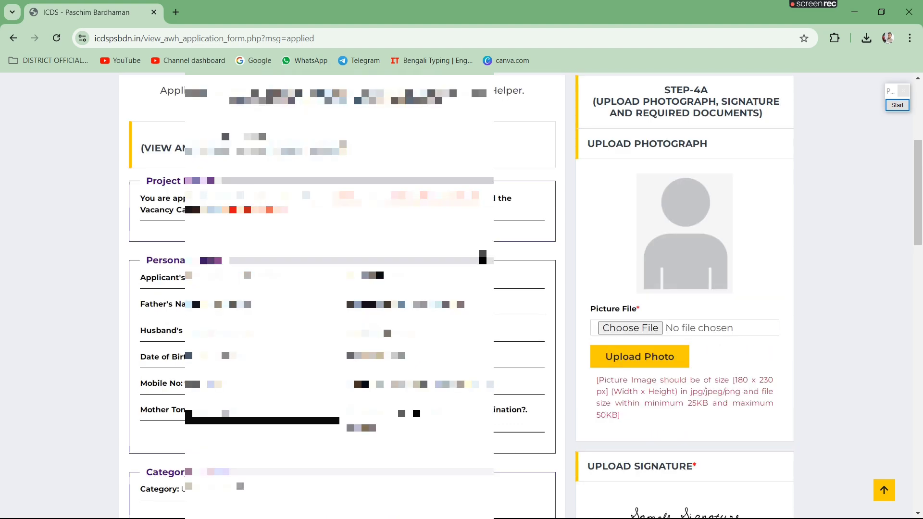
Step: Read the dimension, format and file size requirements for the photograph and signature uploads
scroll(666, 364, "down", 1)
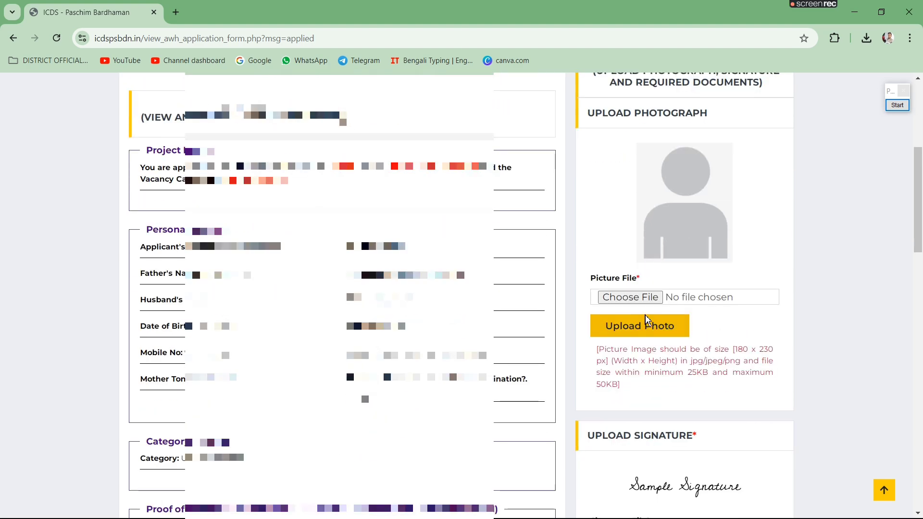
scroll(663, 323, "down", 2)
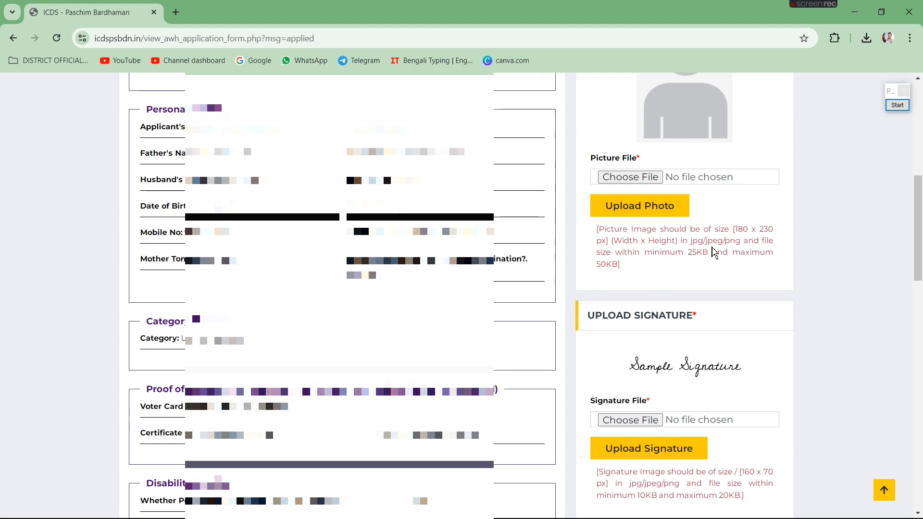
scroll(723, 246, "down", 1)
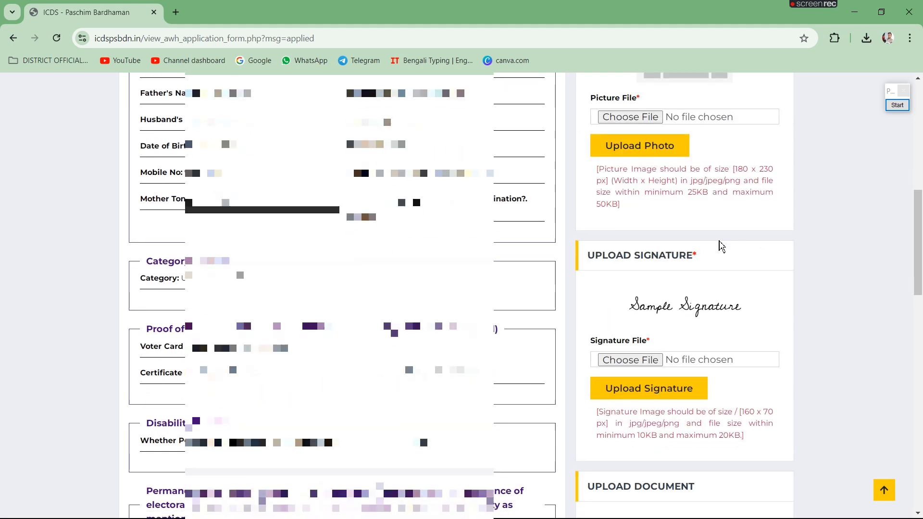
scroll(754, 226, "down", 1)
scroll(754, 226, "down", 2)
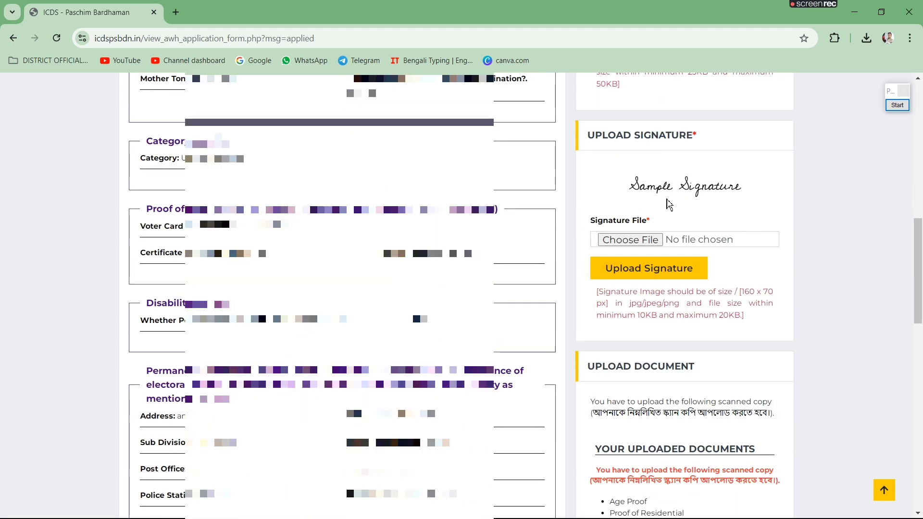
scroll(750, 259, "down", 1)
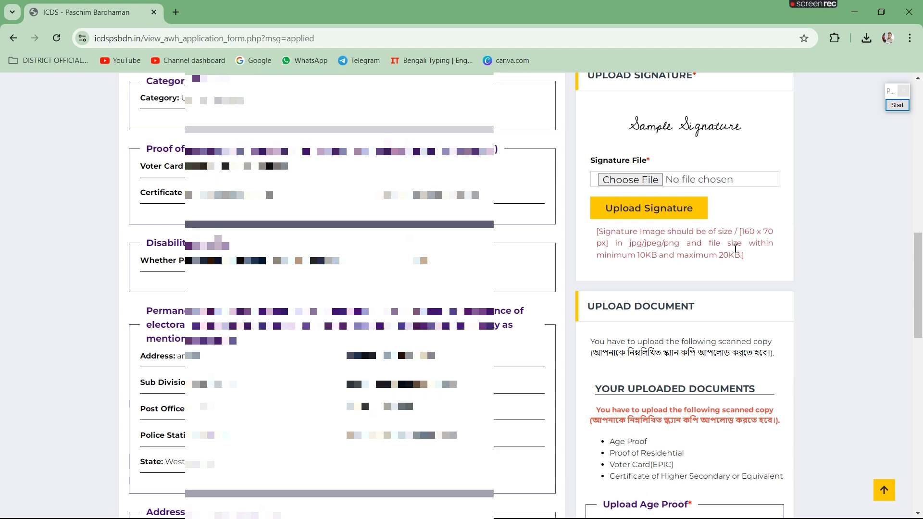
Step: Examine the list of required scanned documents under Upload Document, highlighting each entry from Age Proof to Certificate of Higher Secondary or Equivalent
scroll(749, 265, "down", 2)
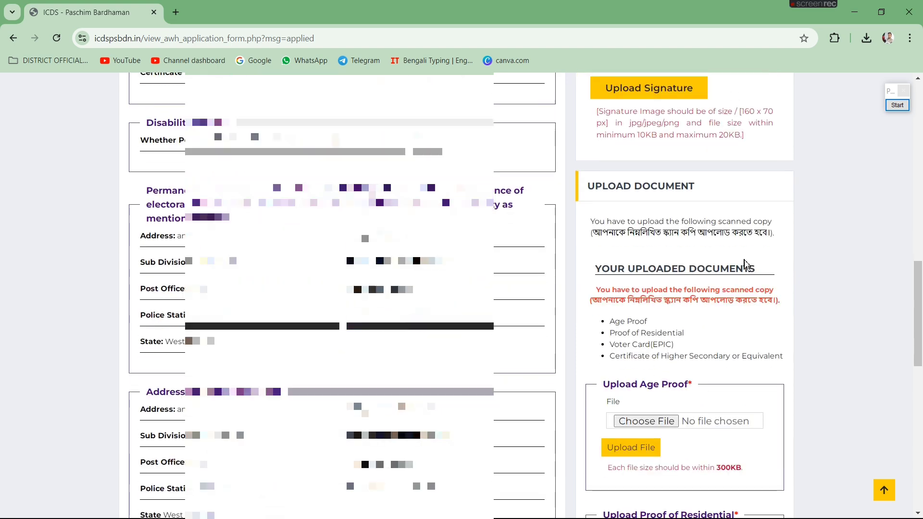
scroll(656, 279, "down", 1)
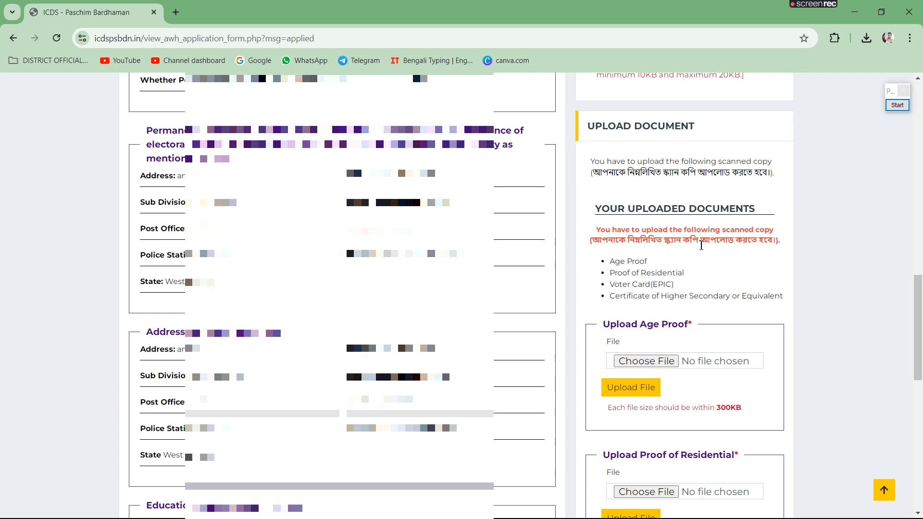
scroll(701, 245, "down", 1)
left_click_drag(620, 202, 668, 207)
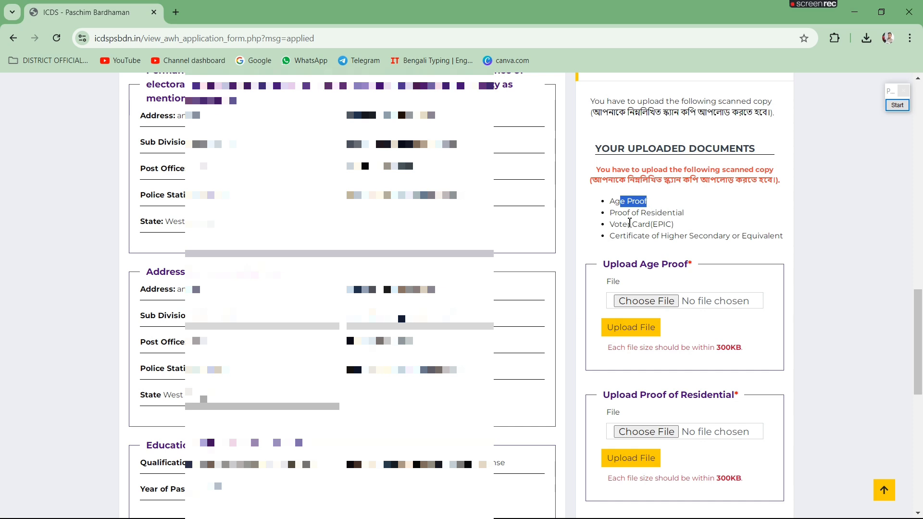
left_click_drag(615, 213, 683, 211)
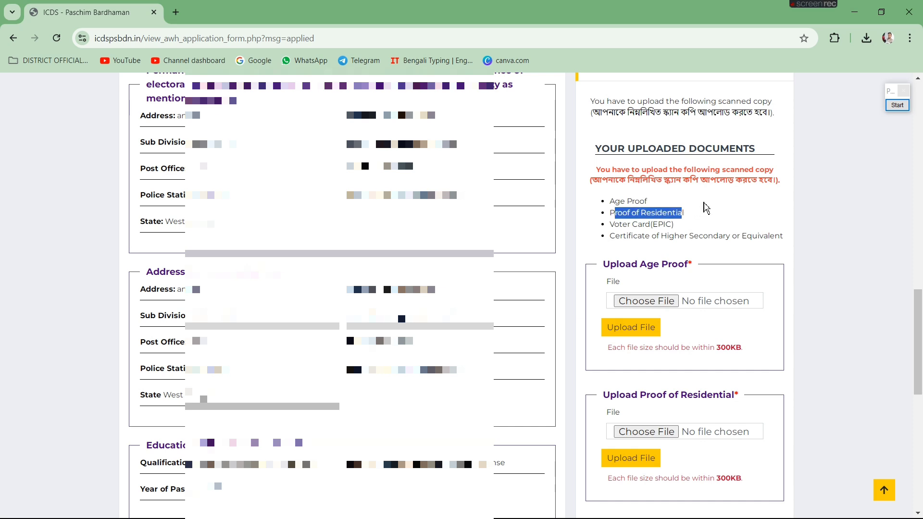
left_click(709, 211)
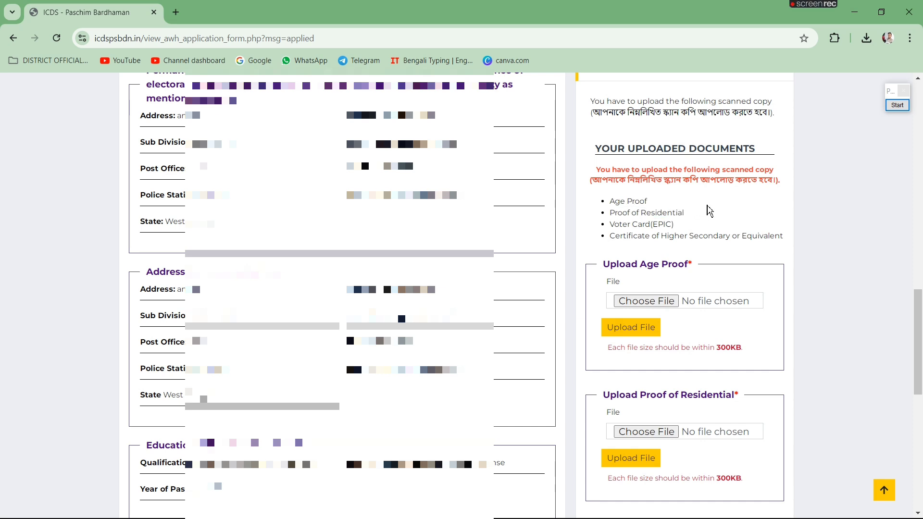
left_click_drag(614, 224, 666, 224)
left_click(703, 224)
scroll(660, 227, "down", 1)
left_click_drag(615, 176, 776, 182)
left_click(762, 182)
scroll(762, 190, "down", 1)
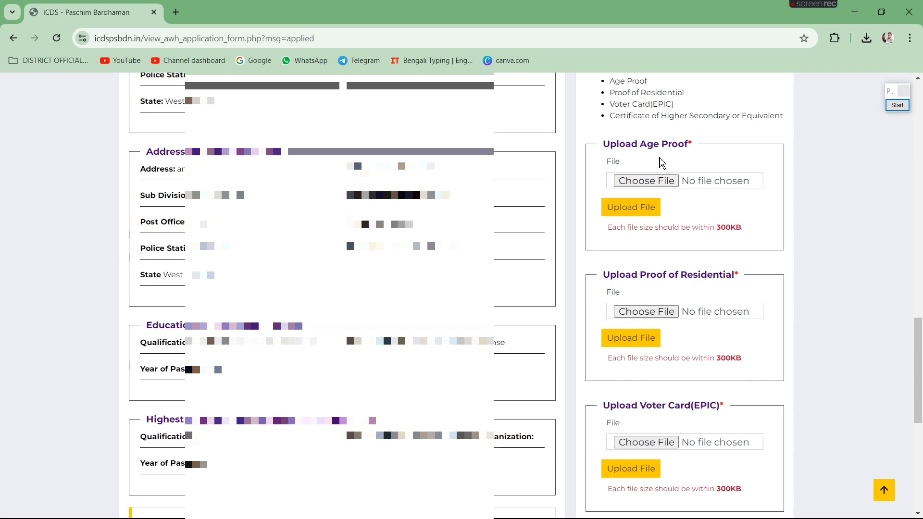
Step: Check the individual upload sections and file size limits for residential proof, voter card and Higher Secondary certificate
scroll(663, 209, "down", 2)
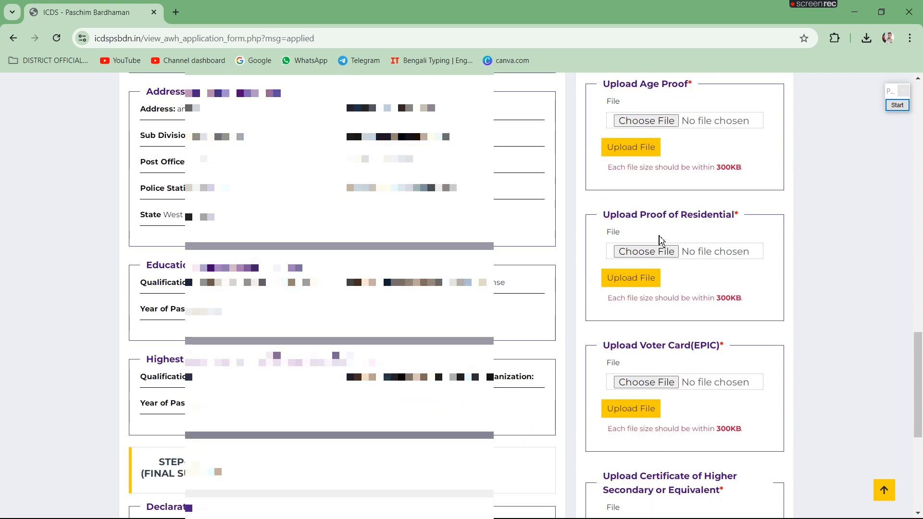
scroll(675, 202, "down", 2)
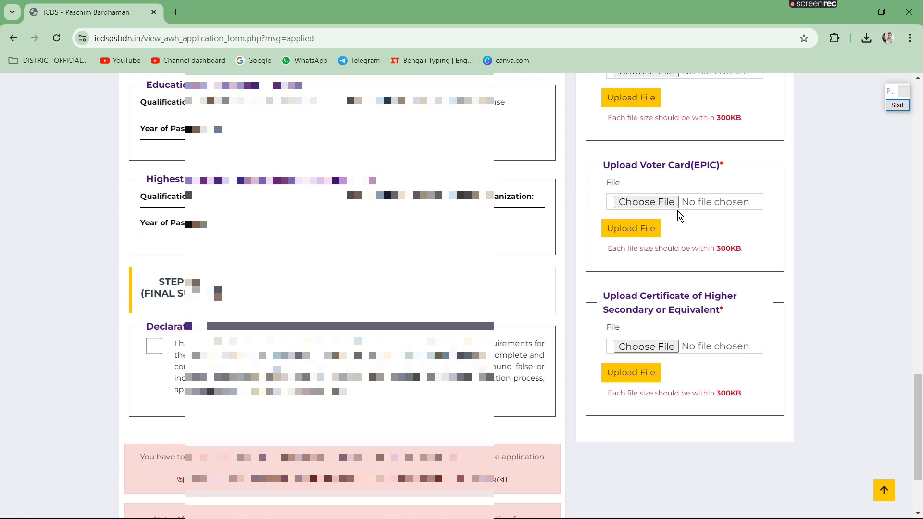
scroll(679, 217, "down", 1)
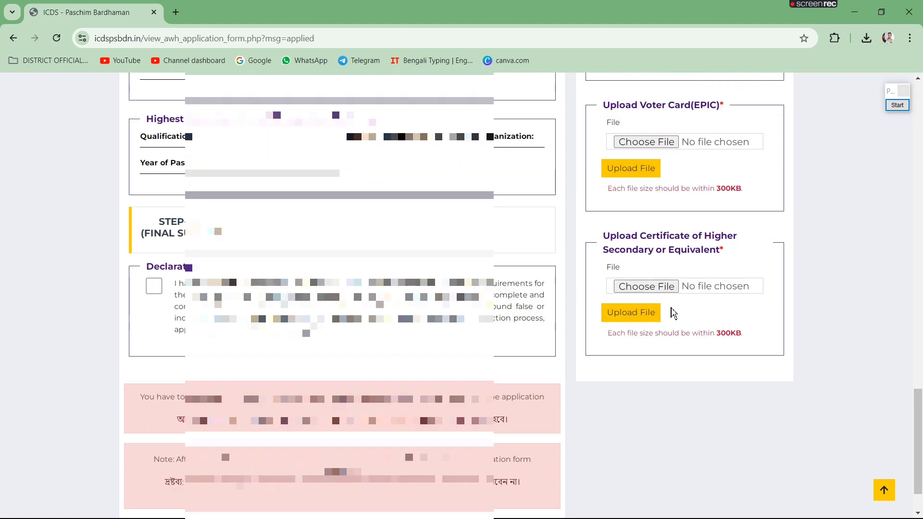
Step: Accept the Declaration in the final submission section of the application
scroll(697, 305, "down", 1)
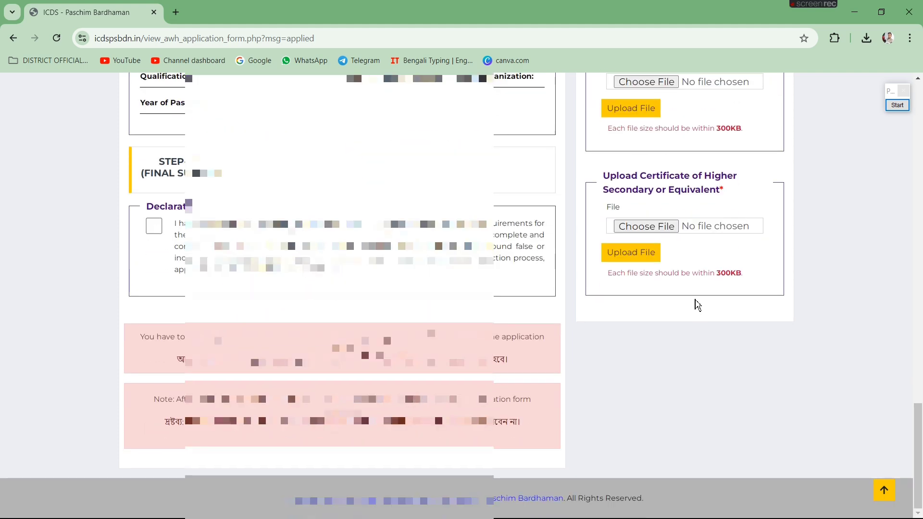
scroll(698, 305, "up", 1)
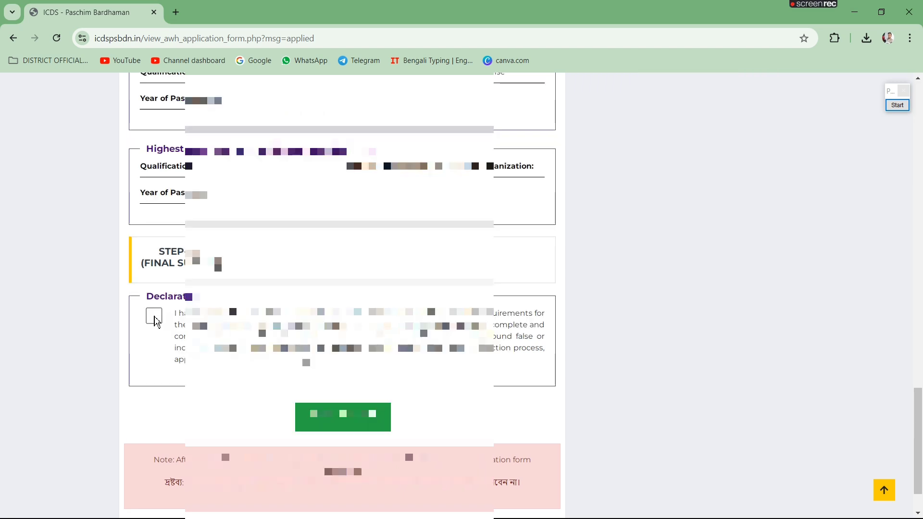
left_click(154, 317)
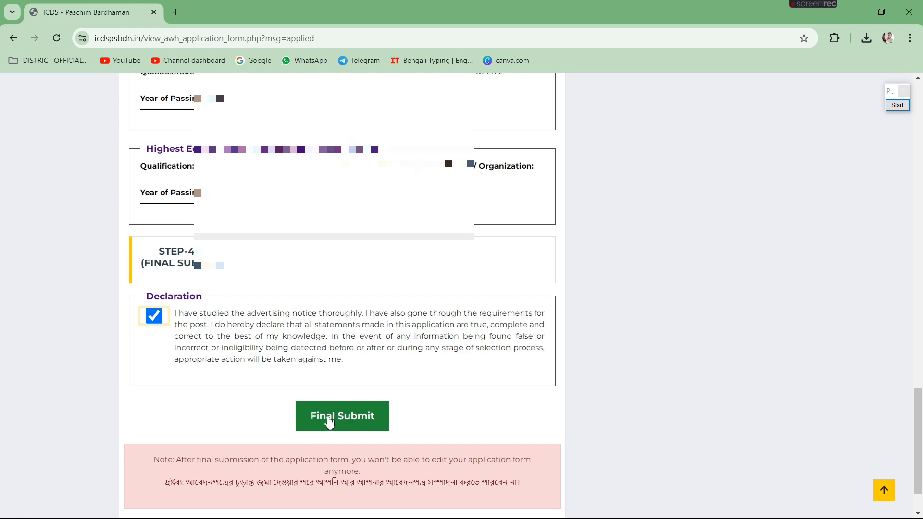
Step: Make the final submission of the Anganwadi Helper application and confirm it
left_click(329, 422)
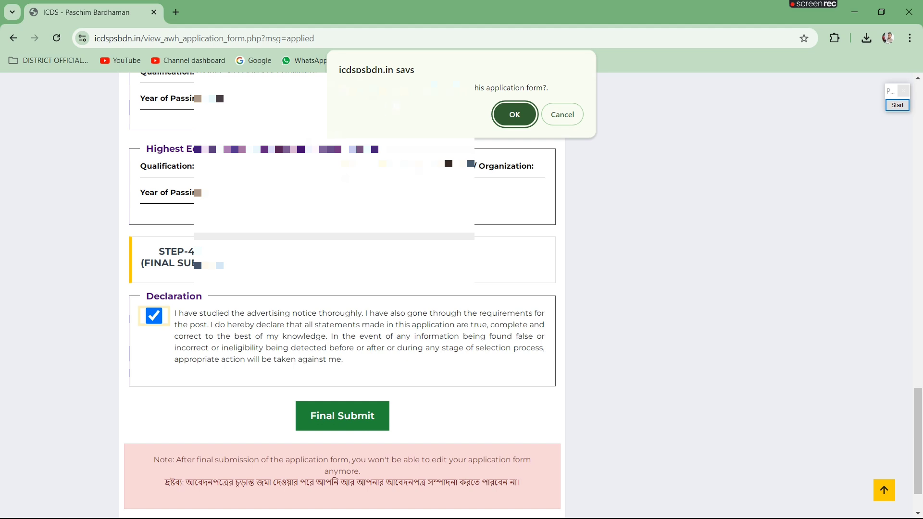
left_click(512, 115)
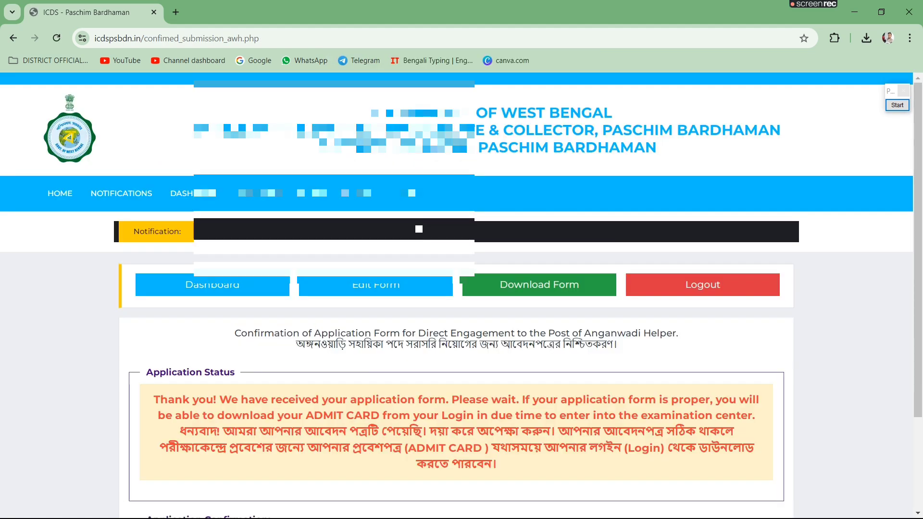
Step: Read the Application Status message on the confirmation page, marking its Bengali text with a red rectangle
left_click(897, 107)
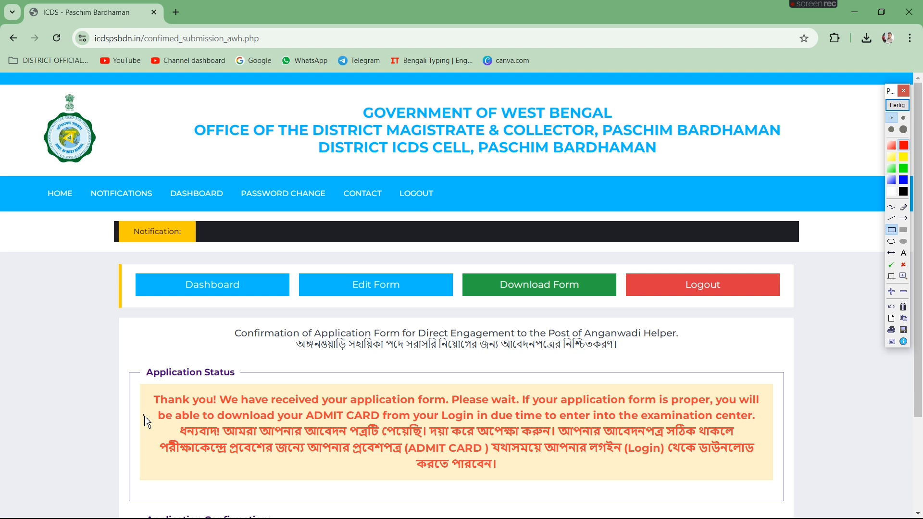
mouse_move(144, 416)
left_mouse_down()
mouse_move(544, 471)
mouse_move(808, 473)
mouse_move(827, 484)
left_mouse_up()
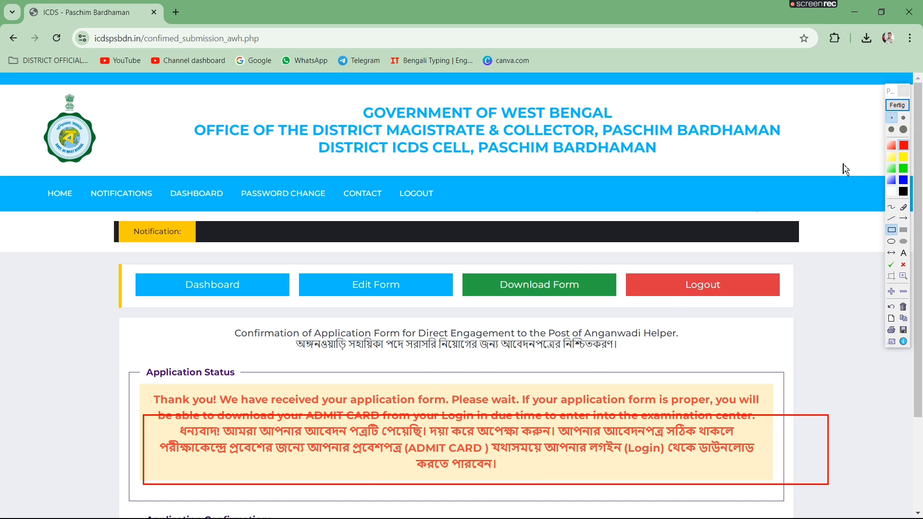
left_click(895, 110)
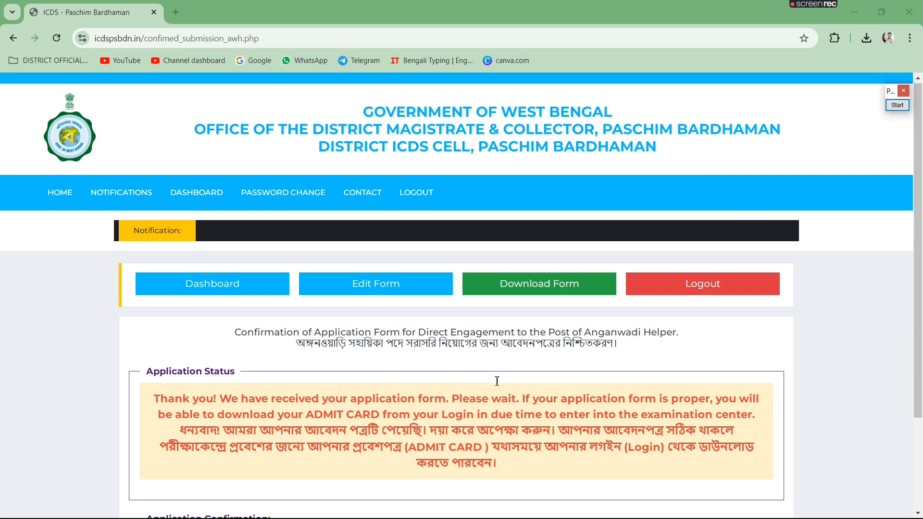
Step: Examine the Application Confirmation details, marking the application number, submission date, Download Form and Edit Form options with red rectangles
scroll(499, 386, "down", 2)
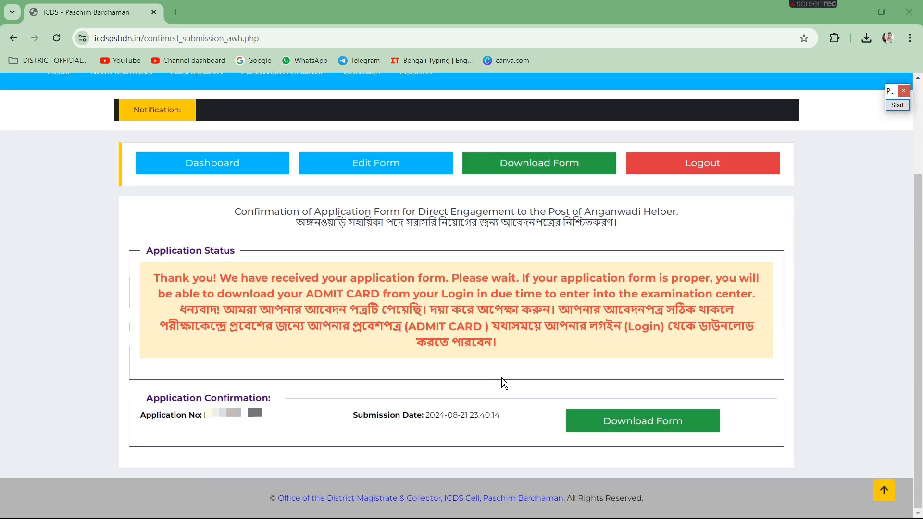
left_click(897, 105)
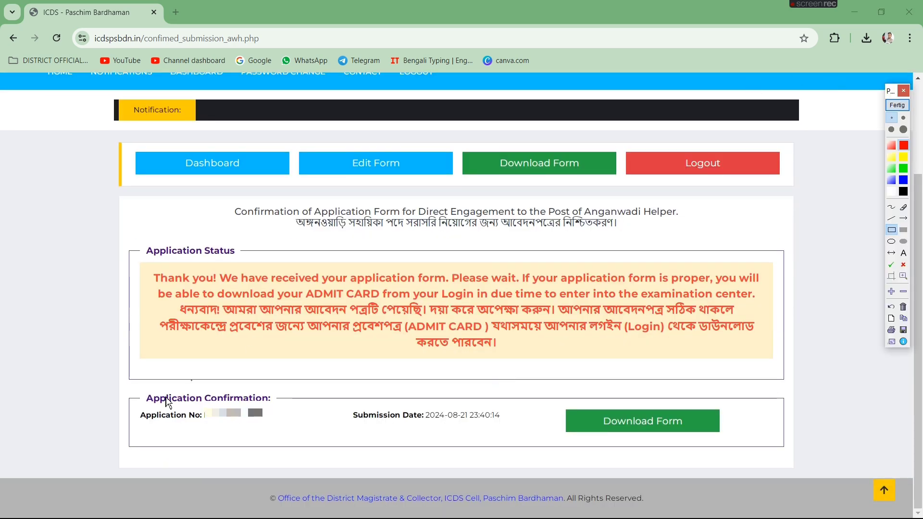
left_click_drag(131, 404, 269, 432)
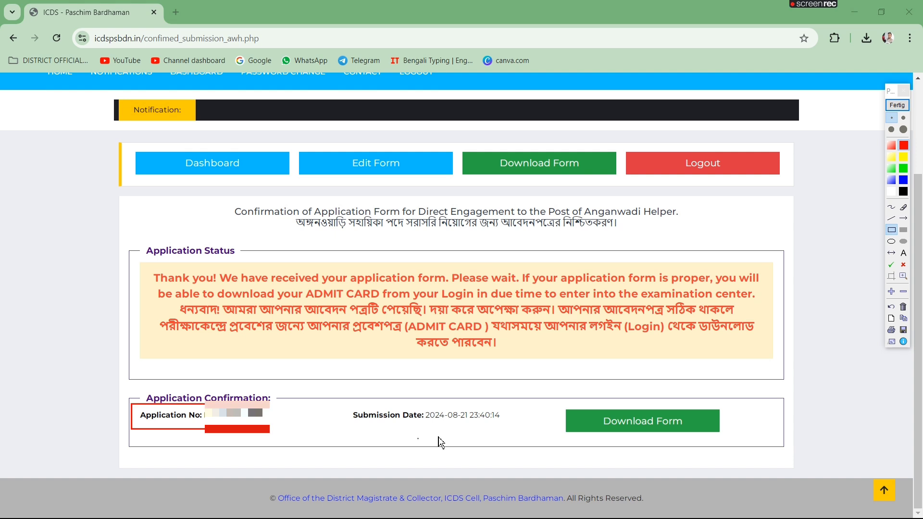
left_click_drag(336, 409, 525, 426)
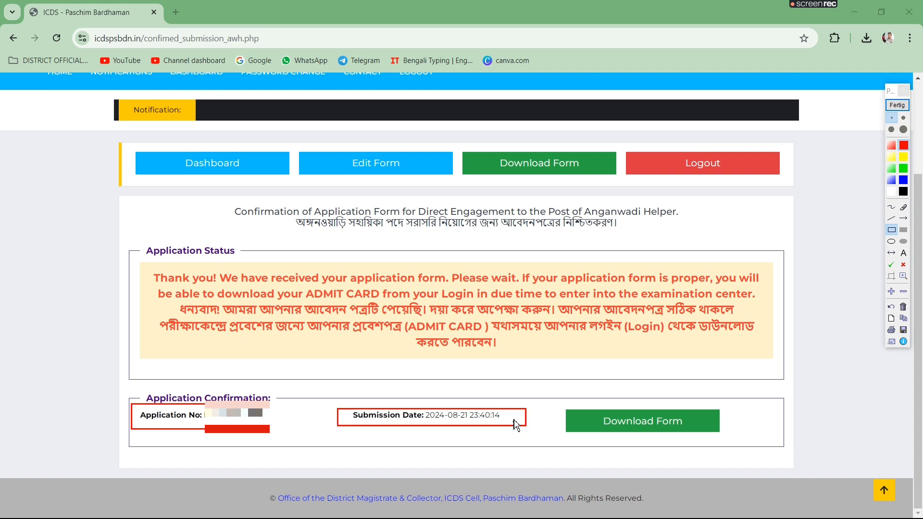
mouse_move(568, 404)
left_mouse_down()
mouse_move(725, 434)
mouse_move(735, 452)
mouse_move(738, 442)
left_mouse_up()
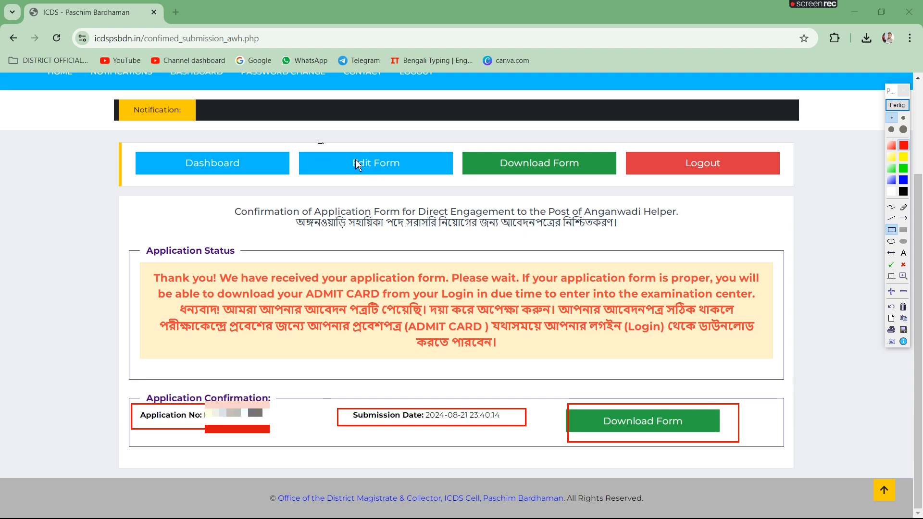
mouse_move(355, 160)
left_mouse_down()
mouse_move(461, 191)
mouse_move(455, 180)
left_mouse_up()
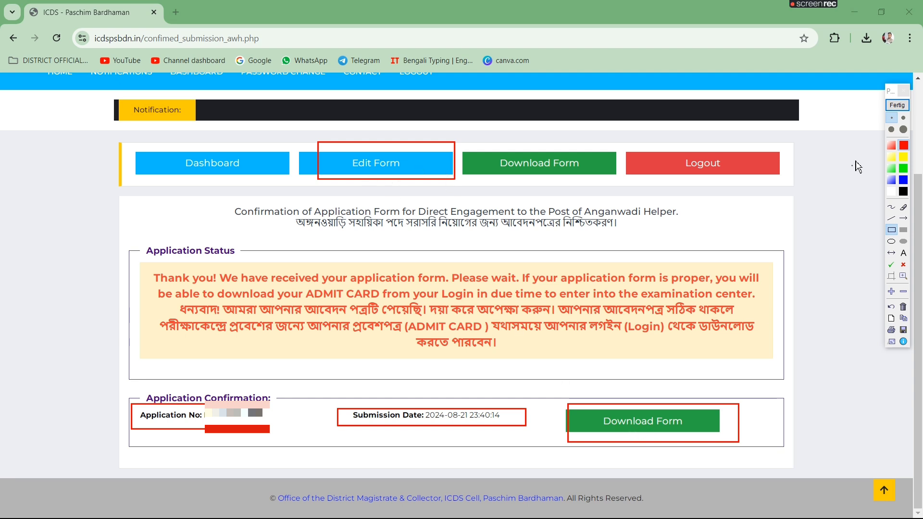
left_click(897, 104)
Step: Open the submitted application form as a PDF to view it, and return to the confirmation page
left_click(695, 435)
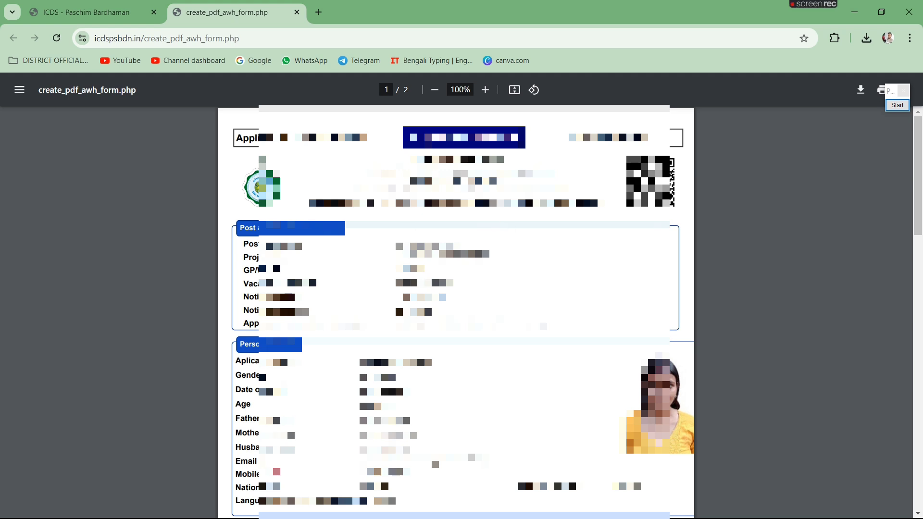
left_click(105, 15)
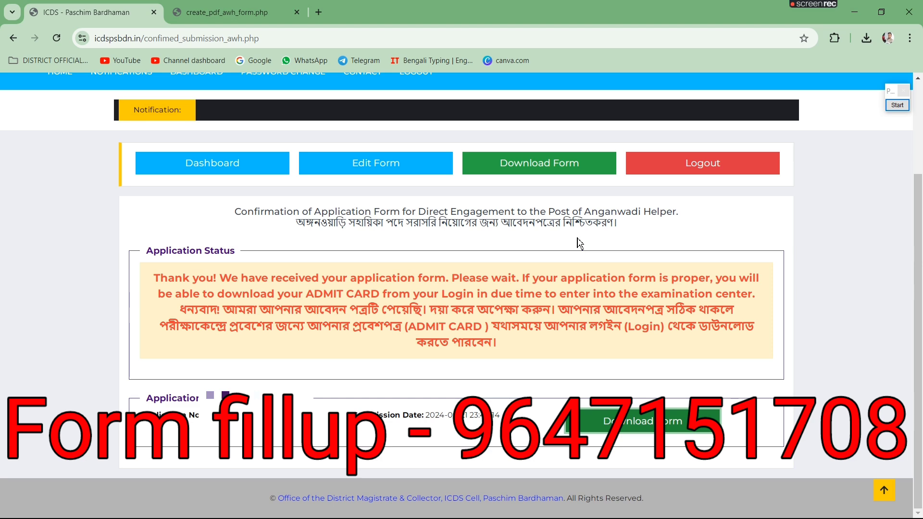
scroll(579, 243, "up", 1)
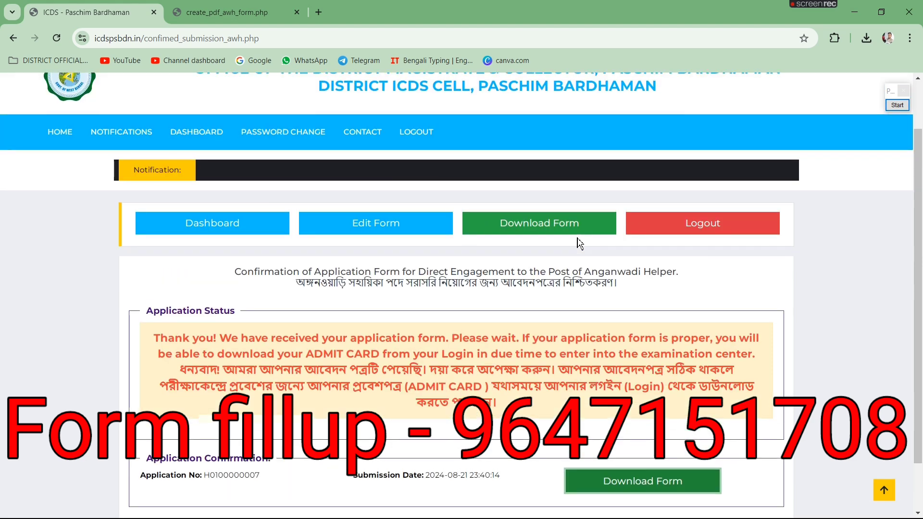